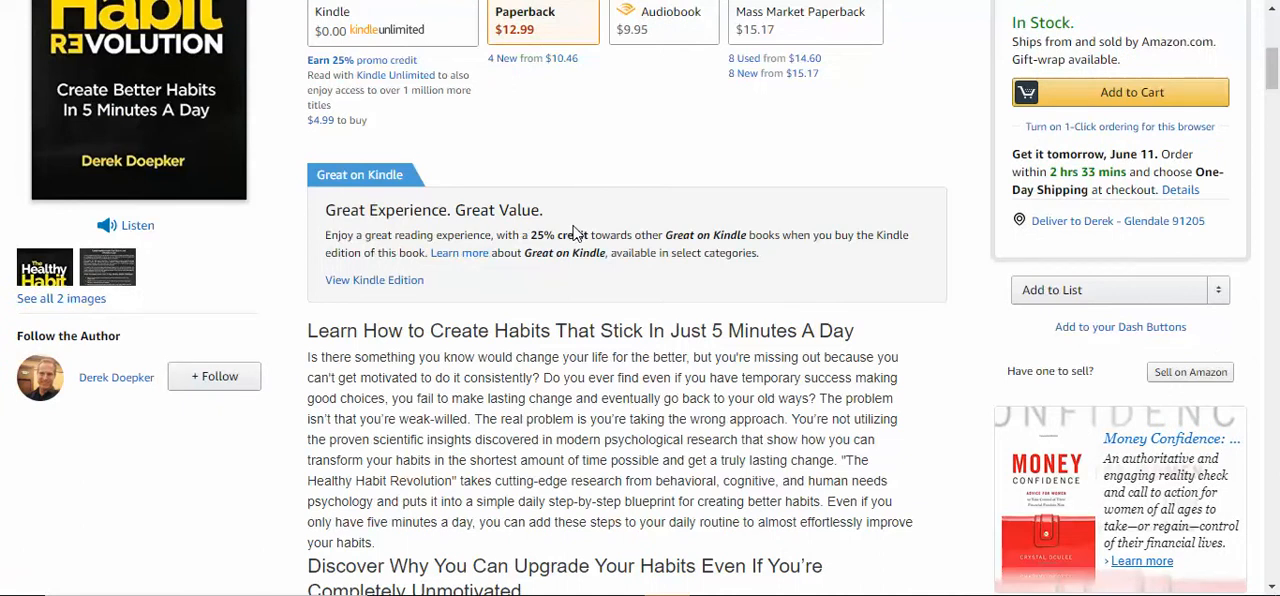
# Examine how the headings and paragraph spacing of the book description are displayed on the Amazon product page
pyautogui.scroll(-3, 576, 233)
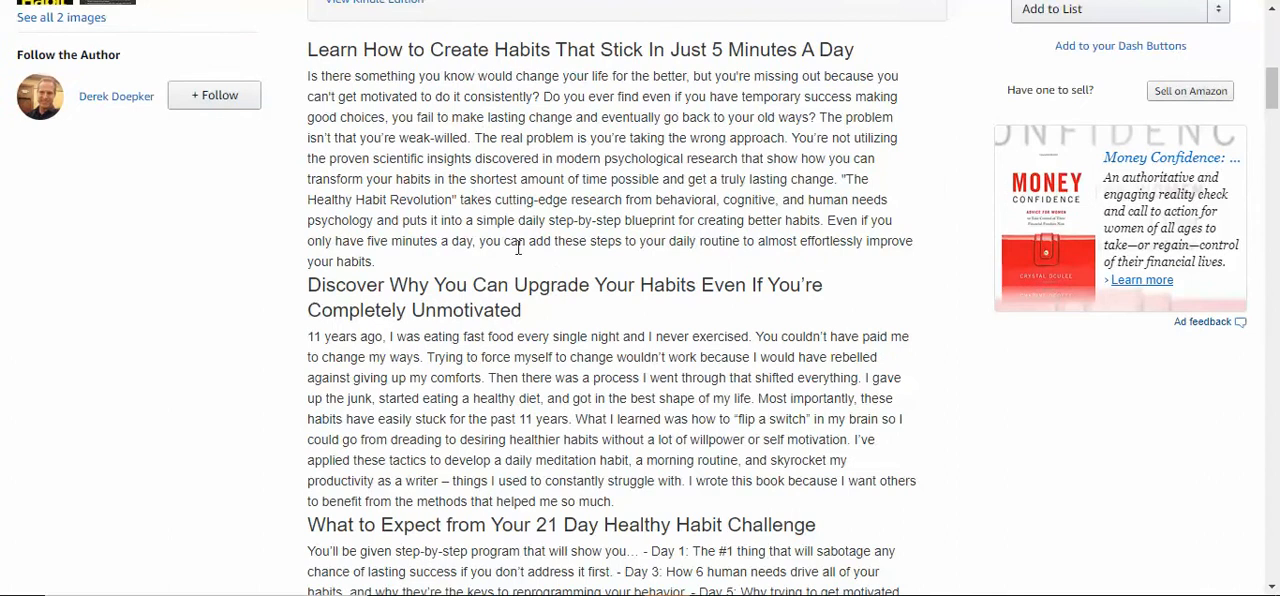
pyautogui.scroll(-1, 544, 238)
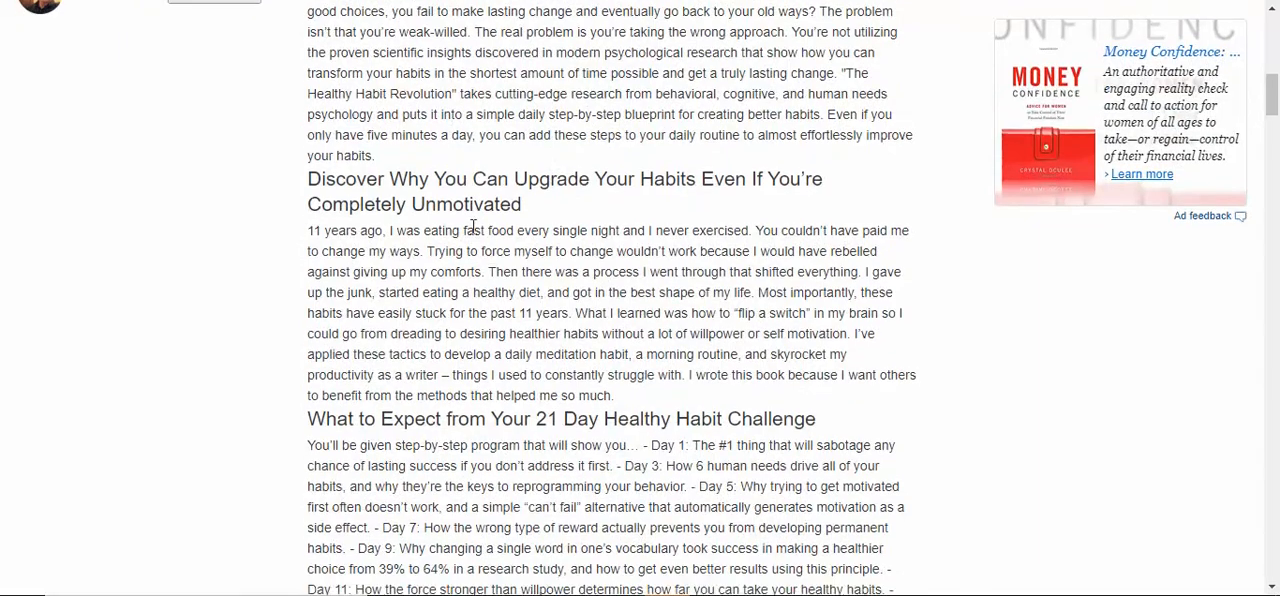
pyautogui.scroll(-2, 473, 227)
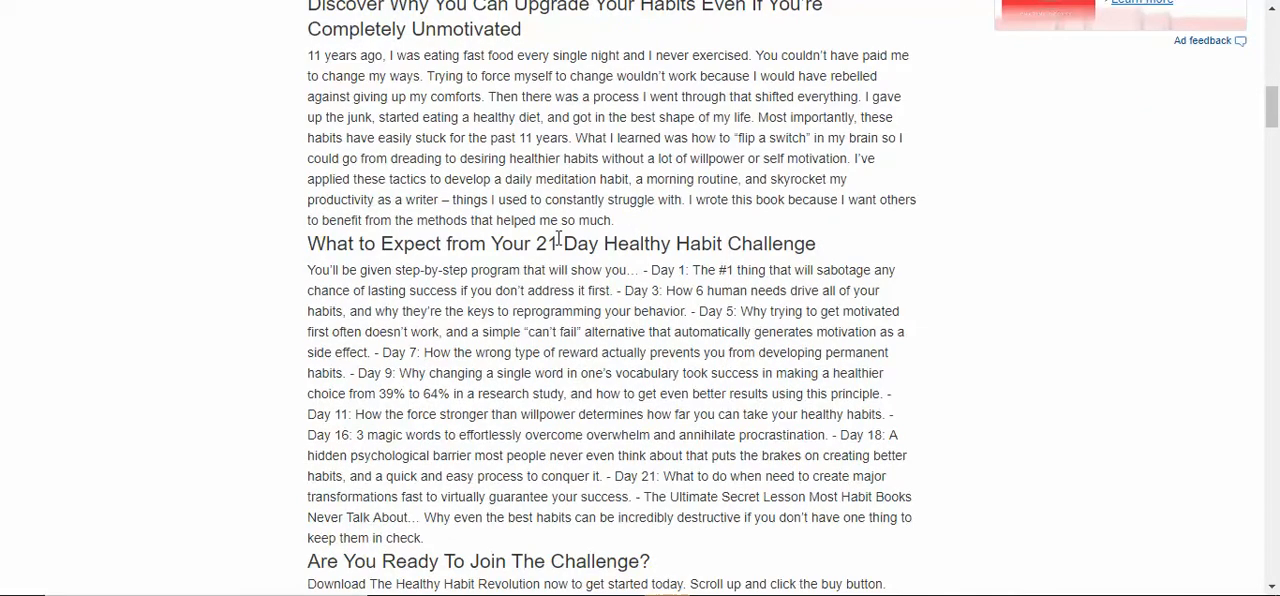
pyautogui.scroll(-2, 534, 267)
pyautogui.scroll(1, 608, 277)
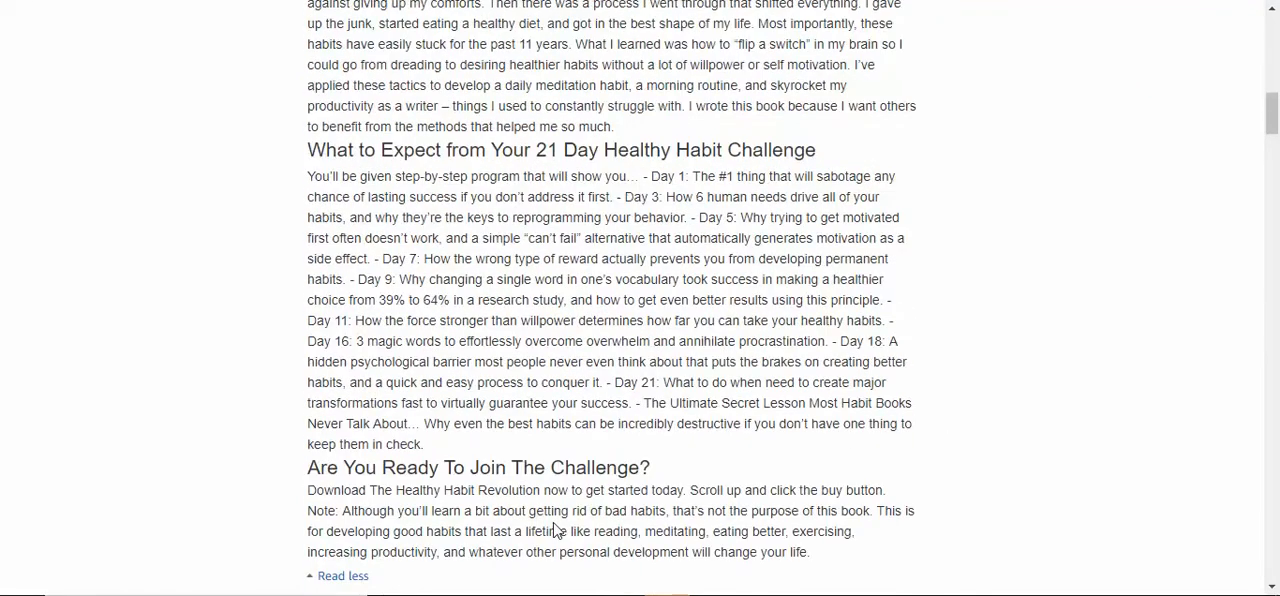
pyautogui.scroll(5, 556, 530)
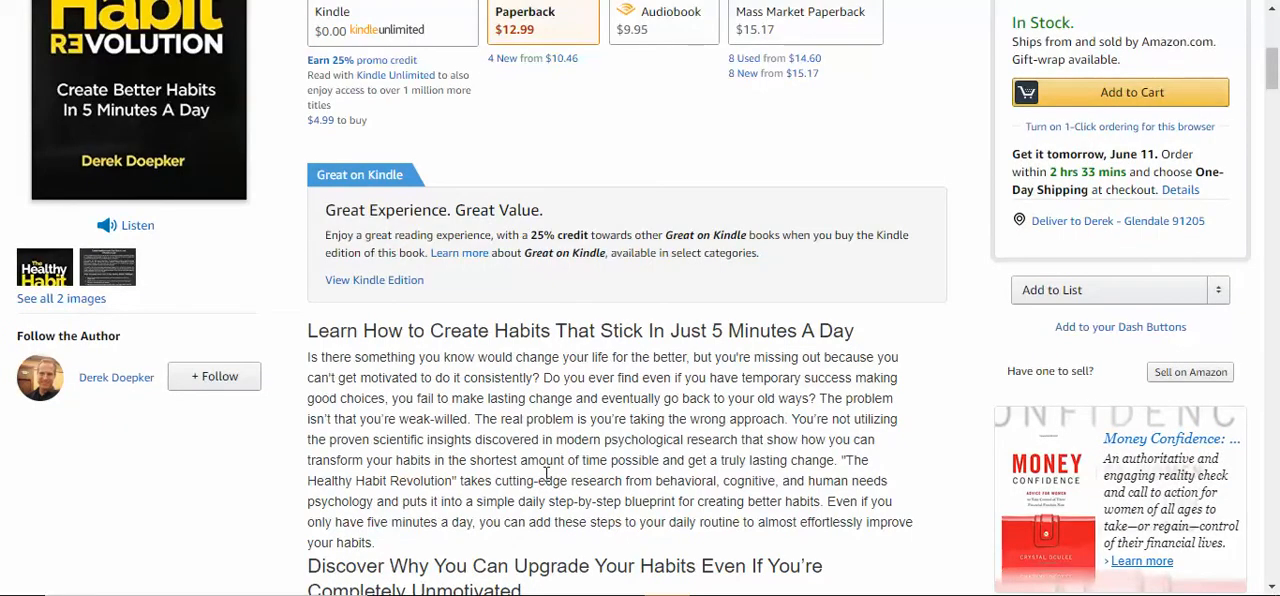
pyautogui.scroll(-2, 546, 472)
pyautogui.moveTo(349, 143); pyautogui.dragTo(848, 145)
pyautogui.click(772, 168)
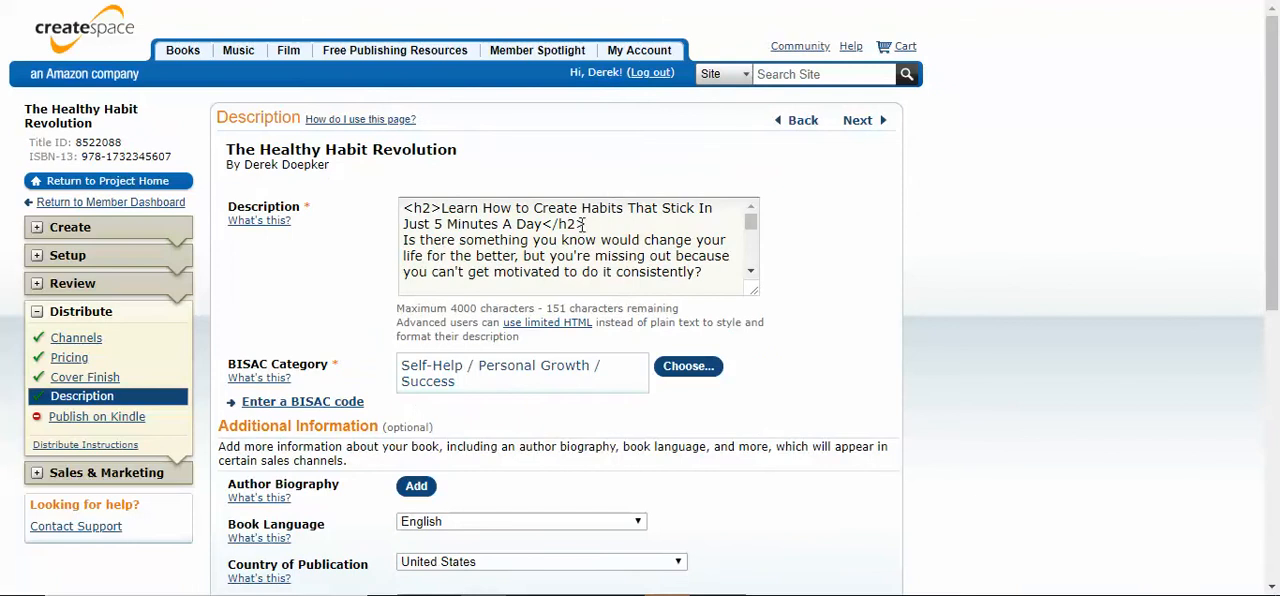
# In CreateSpace, inspect the <h2> tags around the description's first heading and compare them with the heading on the Amazon page
pyautogui.click(442, 212)
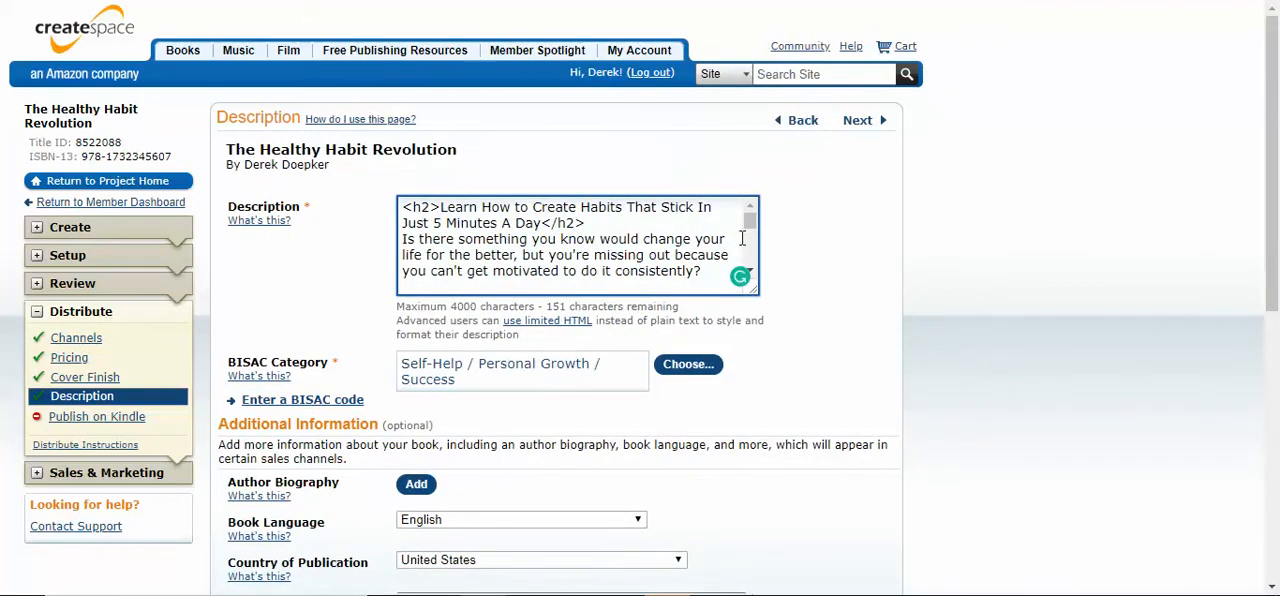
pyautogui.scroll(-3, 560, 240)
pyautogui.click(431, 222)
pyautogui.scroll(5, 431, 227)
pyautogui.moveTo(440, 209); pyautogui.dragTo(401, 210)
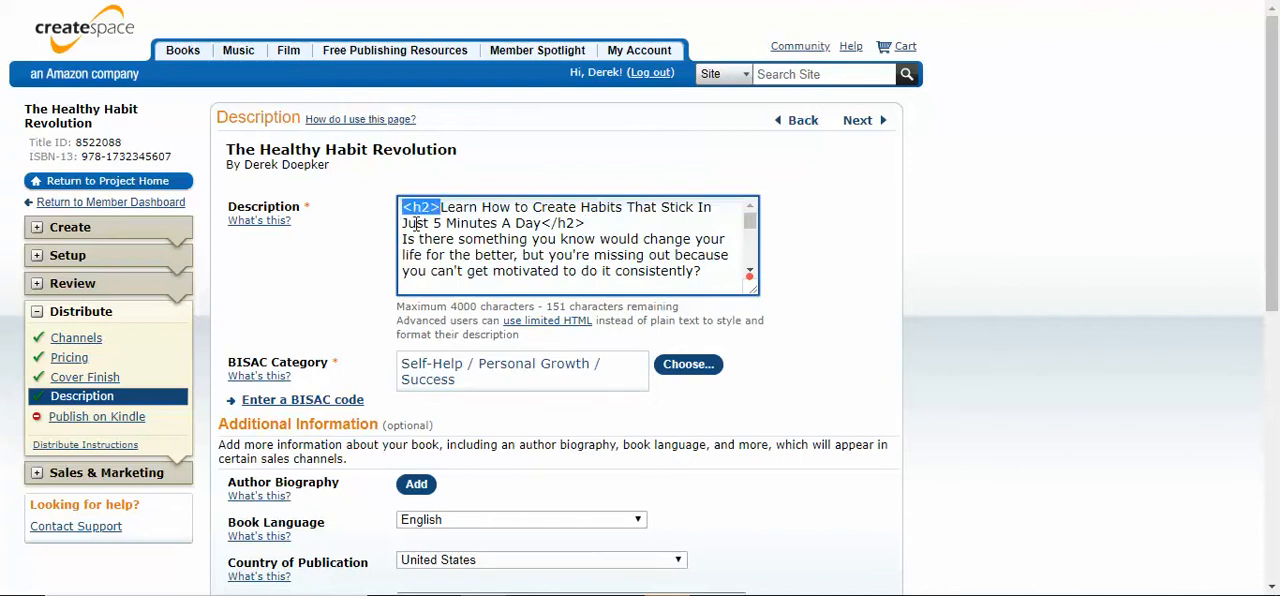
pyautogui.press('Right')
pyautogui.press('Left')
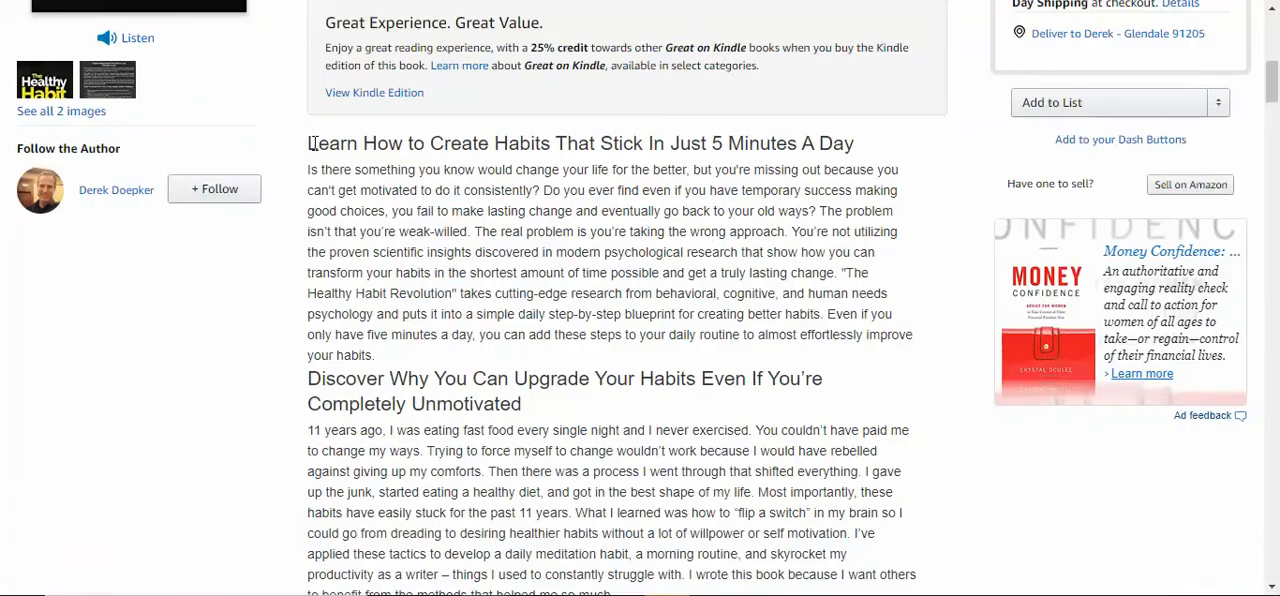
pyautogui.moveTo(317, 143); pyautogui.dragTo(820, 150)
pyautogui.click(822, 152)
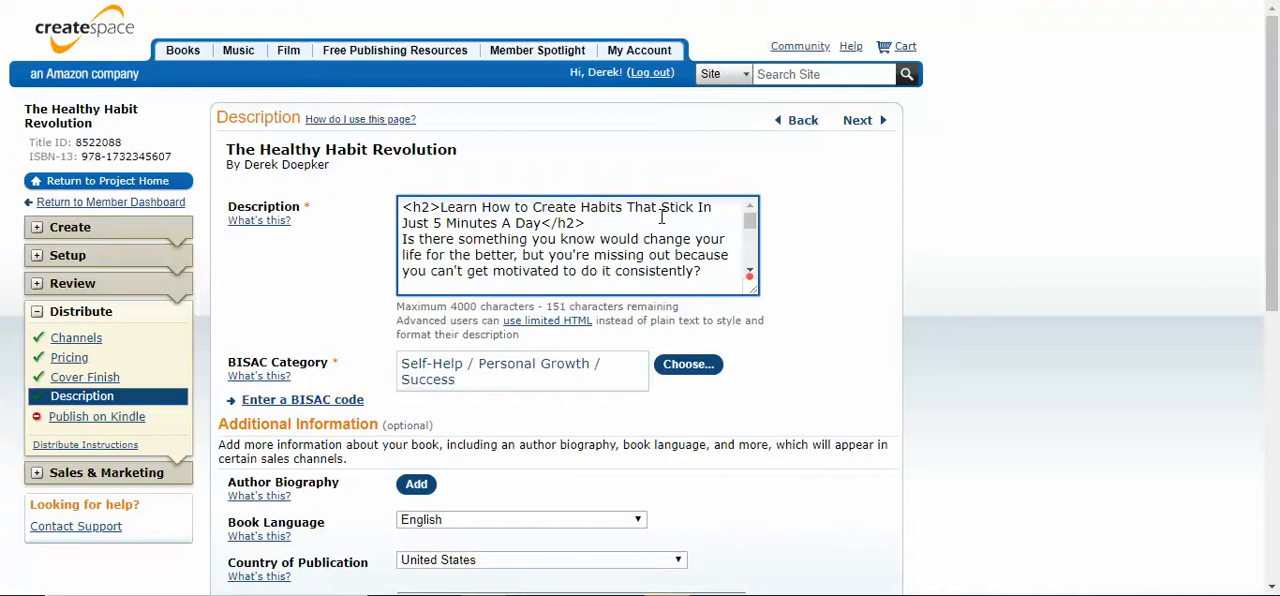
# In the CreateSpace description, add <br><br> after the closing </h2> tag of the first heading
pyautogui.write('br><br>')
pyautogui.moveTo(621, 223); pyautogui.dragTo(584, 223)
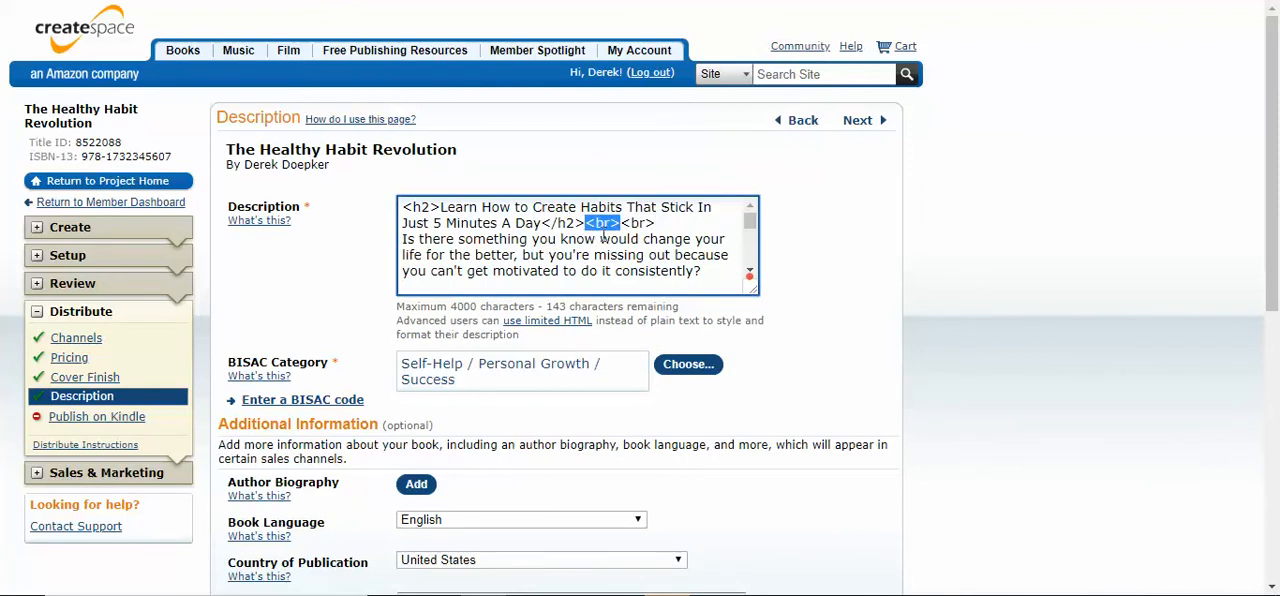
pyautogui.click(596, 226)
pyautogui.moveTo(597, 225); pyautogui.dragTo(609, 225)
pyautogui.click(612, 226)
pyautogui.click(620, 226)
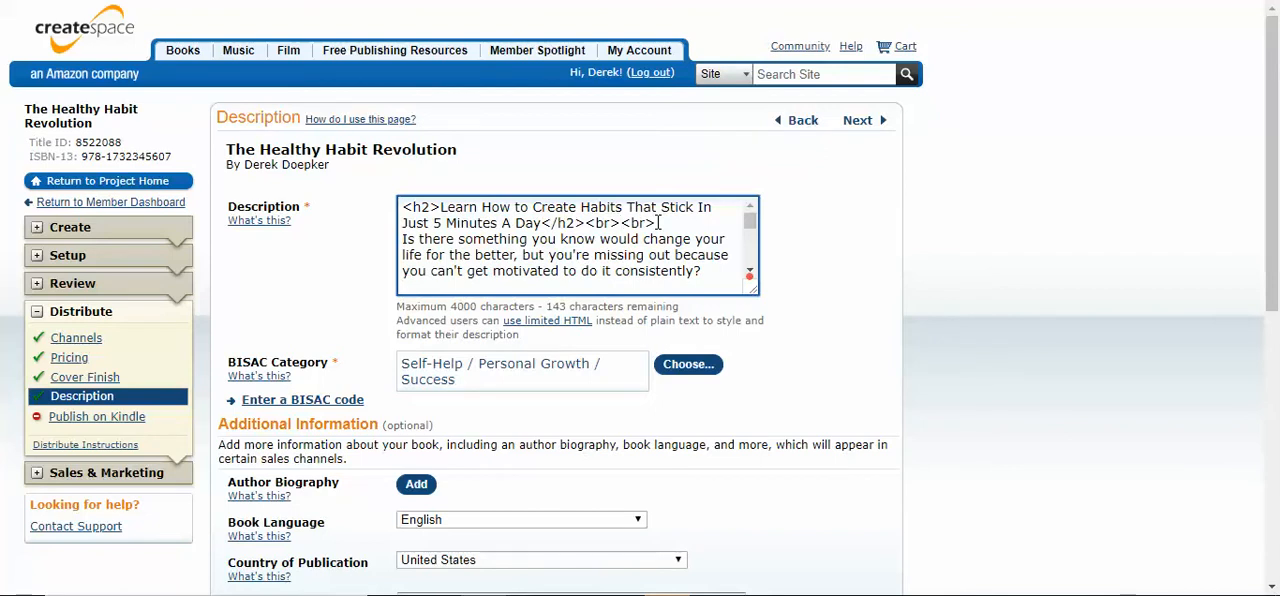
pyautogui.moveTo(659, 222); pyautogui.dragTo(585, 222)
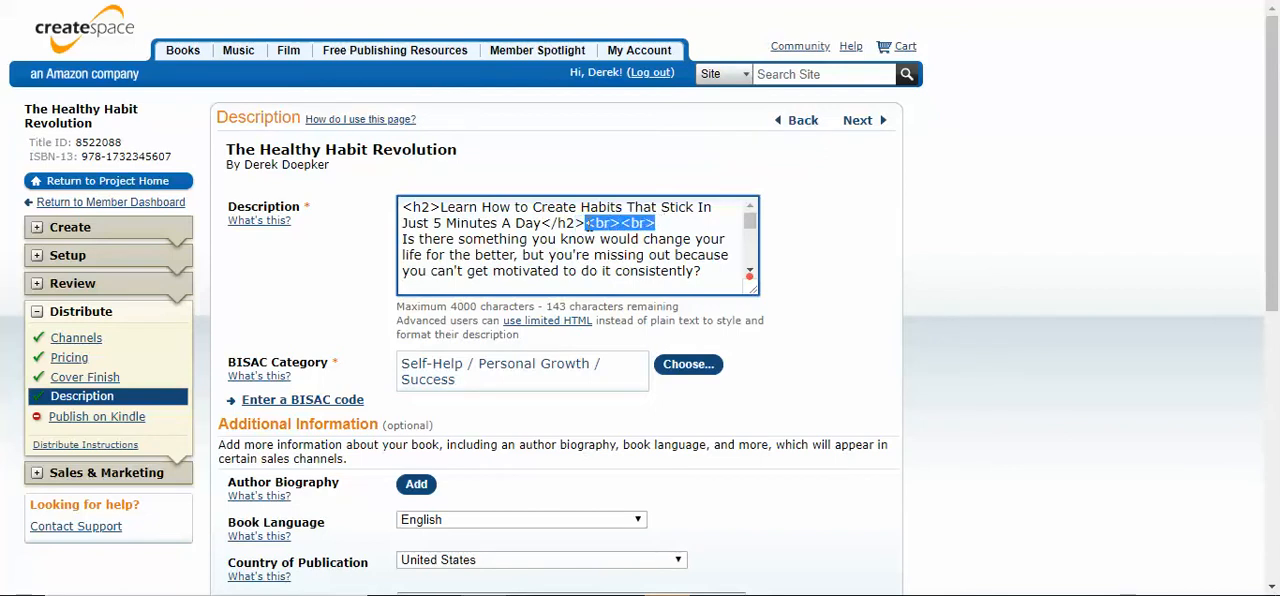
pyautogui.click(589, 224)
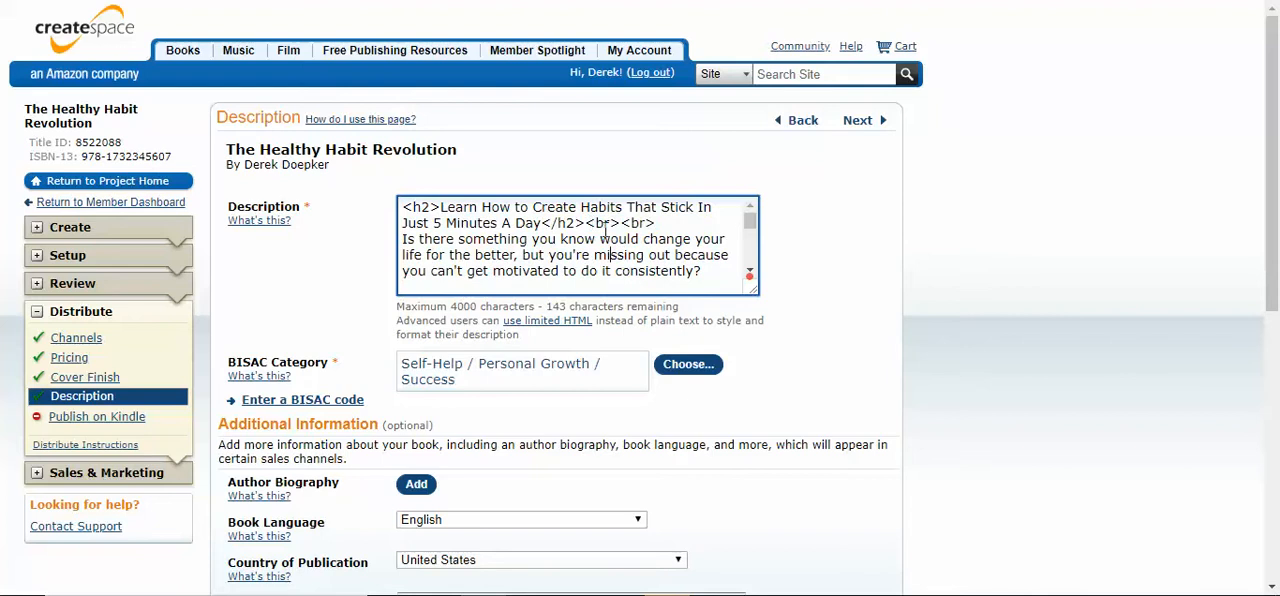
# Copy the <br><br> tags from the first heading and paste them after "motivated to do it consistently?"
pyautogui.moveTo(589, 224); pyautogui.dragTo(660, 228)
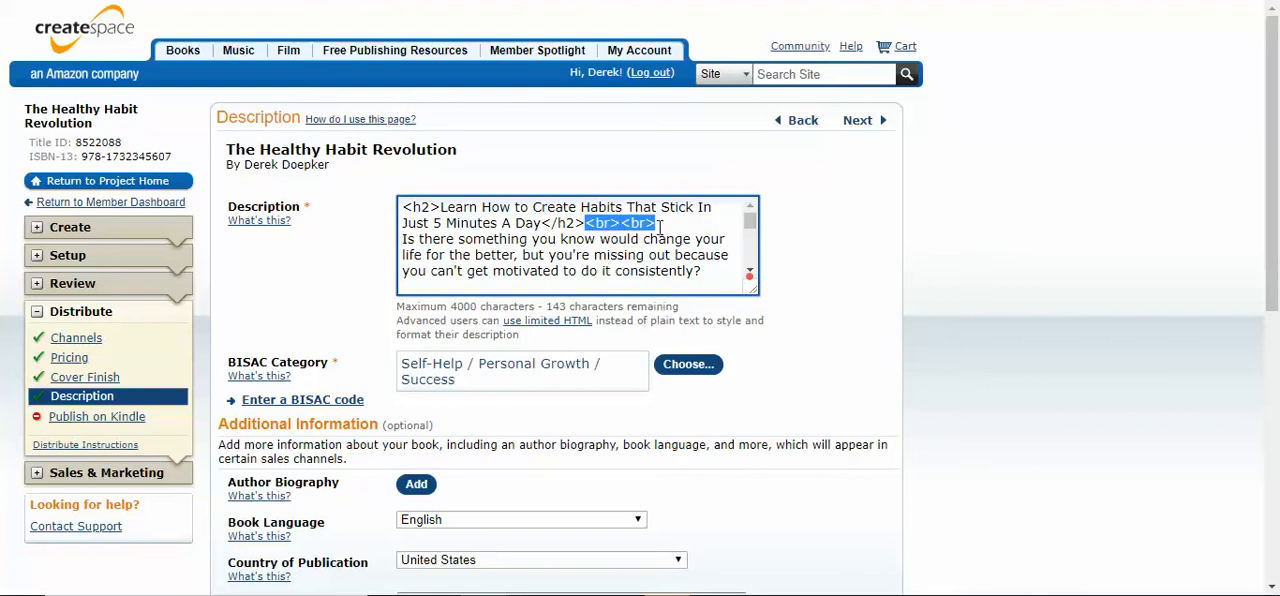
pyautogui.hotkey('ctrl', 'c')
pyautogui.click(701, 271)
pyautogui.hotkey('ctrl', 'v')
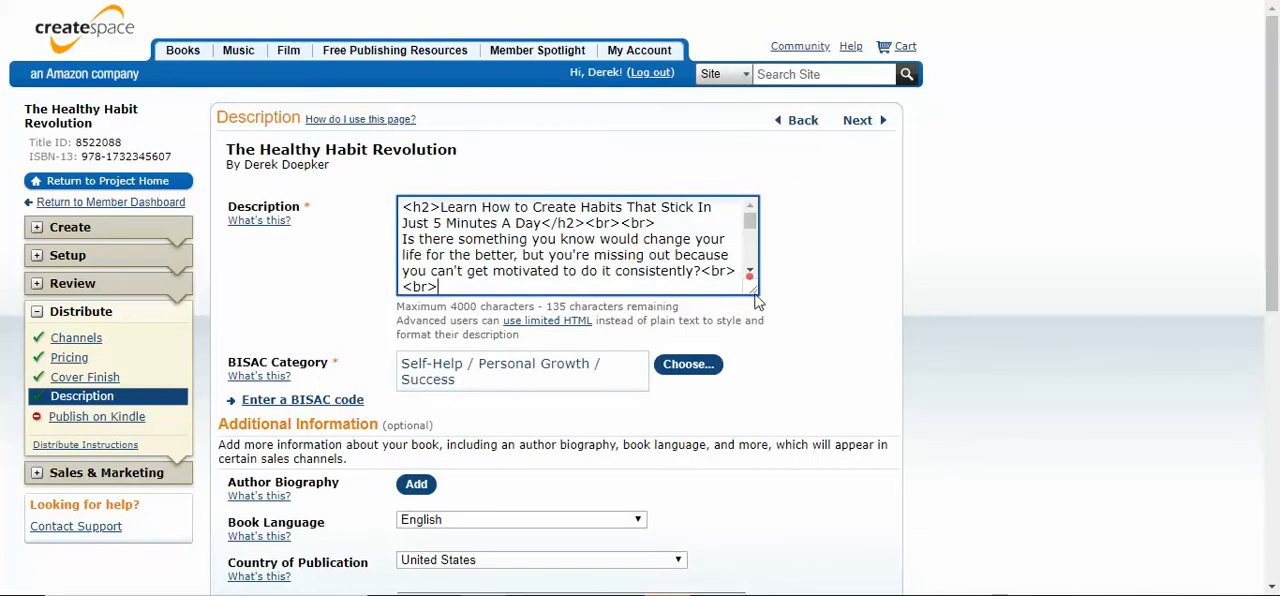
# Add <br><br> after the paragraphs ending "go back to your old ways?" and "get a truly lasting change."
pyautogui.moveTo(750, 221); pyautogui.dragTo(750, 222)
pyautogui.scroll(-2, 567, 243)
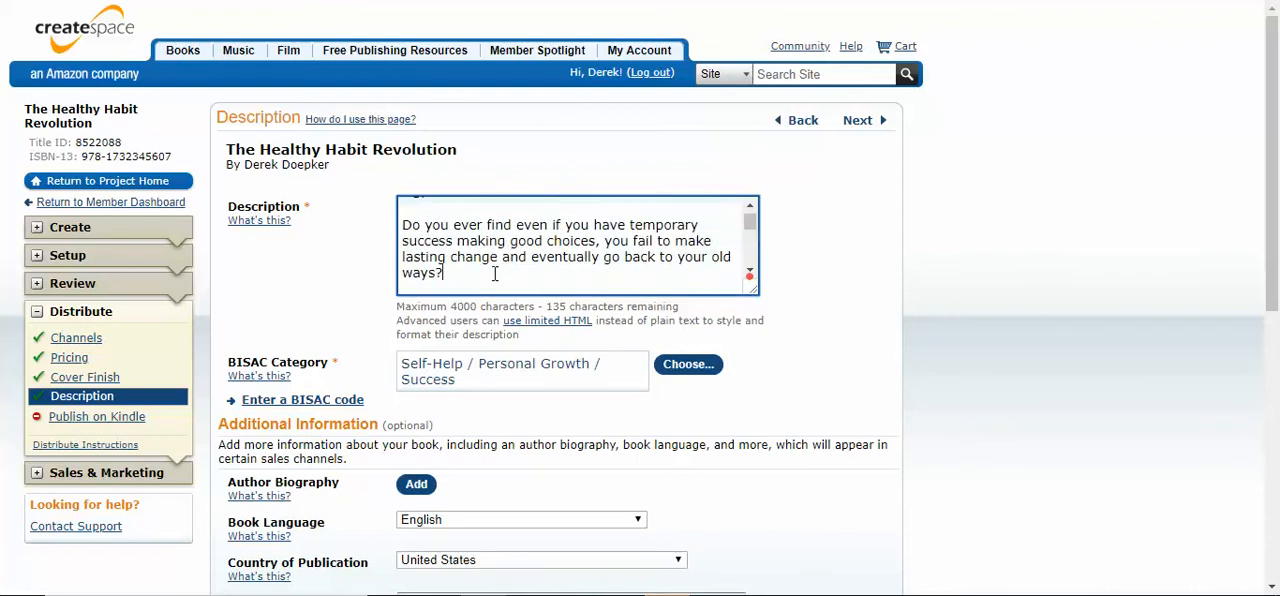
pyautogui.scroll(2, 465, 250)
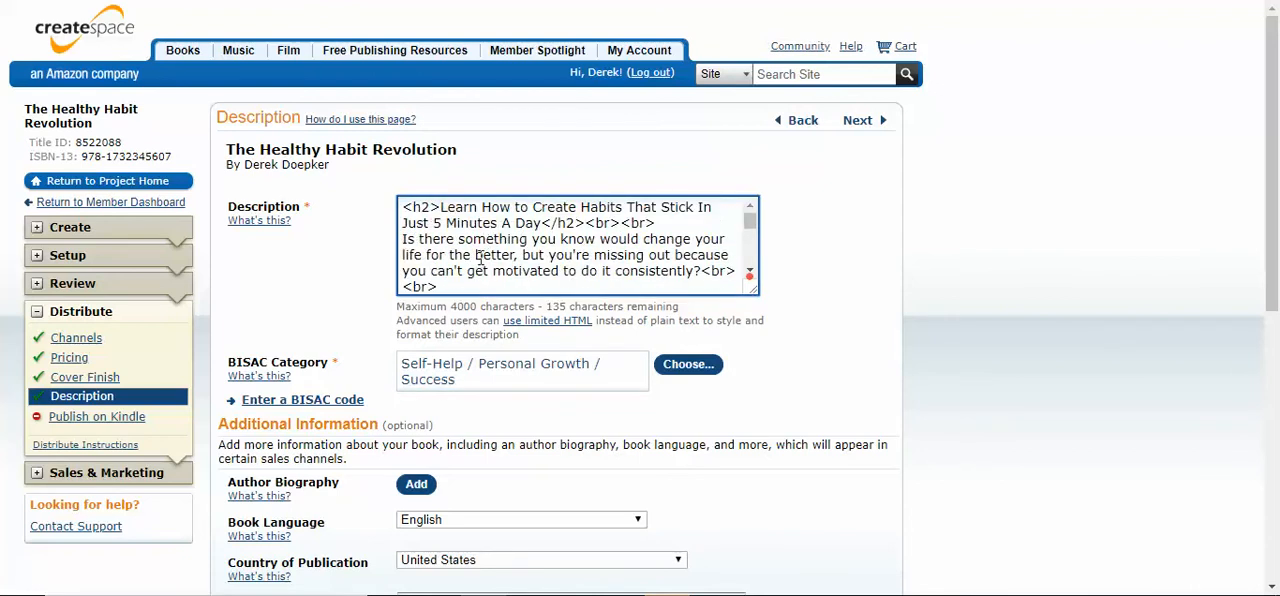
pyautogui.scroll(-2, 479, 262)
pyautogui.click(479, 272)
pyautogui.hotkey('ctrl', 'v')
pyautogui.scroll(-2, 520, 266)
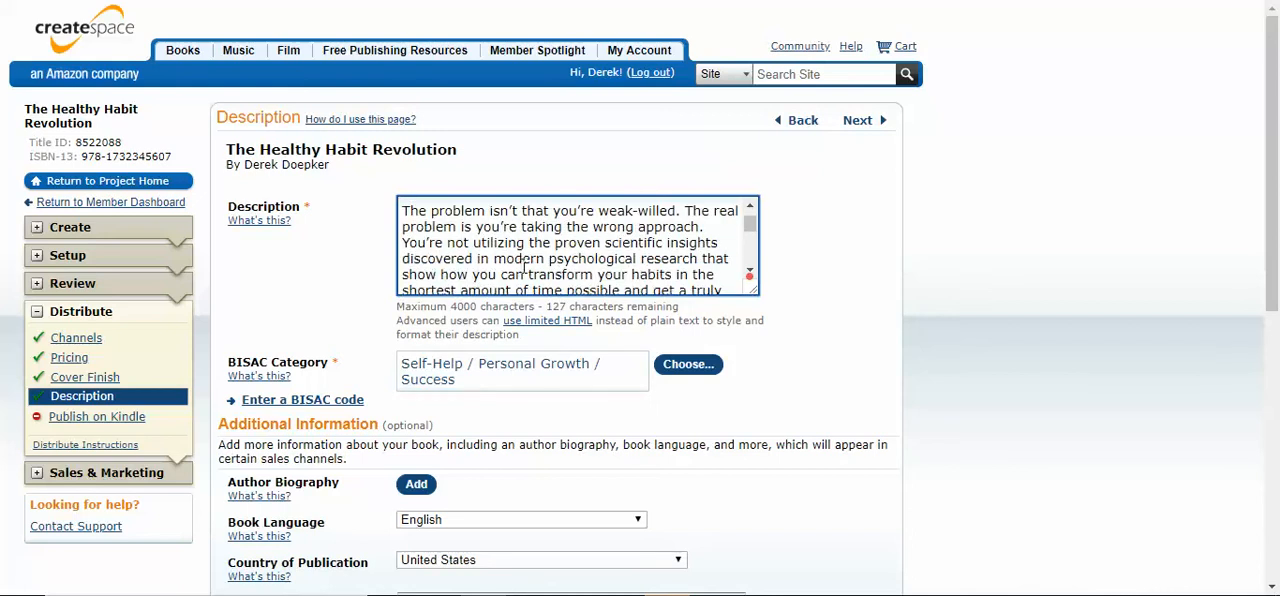
pyautogui.scroll(-2, 525, 262)
pyautogui.click(537, 212)
pyautogui.hotkey('ctrl', 'v')
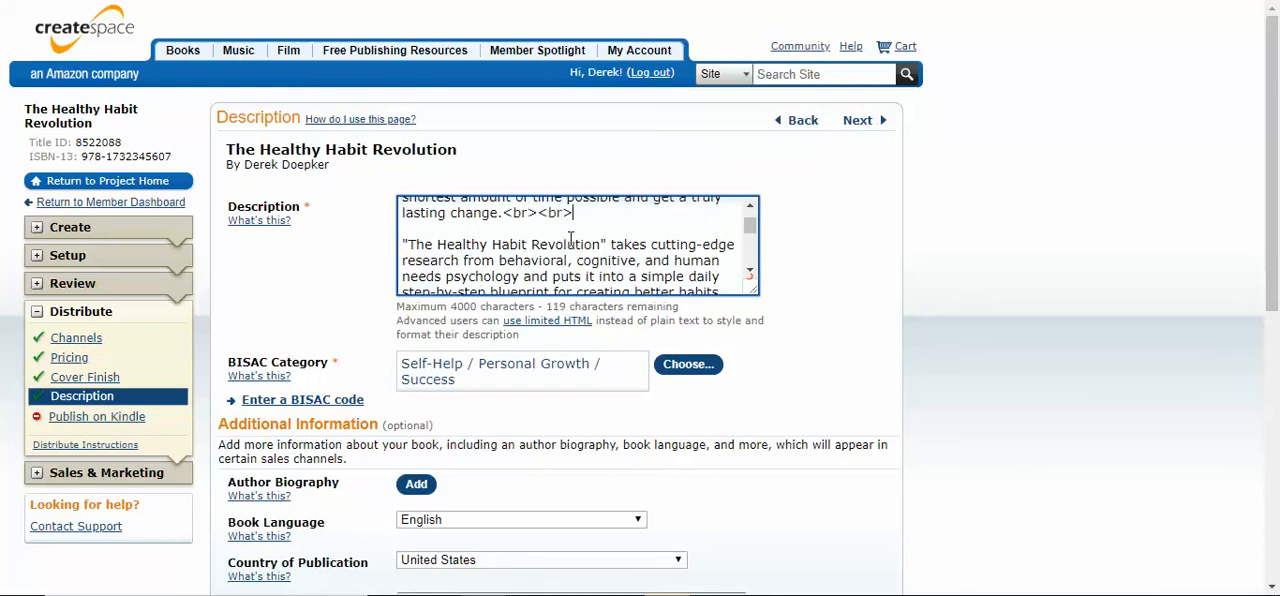
# Add <br><br> after the paragraphs ending "creating better habits." and "effortlessly improve your habits."
pyautogui.scroll(-2, 572, 240)
pyautogui.scroll(2, 572, 240)
pyautogui.scroll(-2, 551, 220)
pyautogui.hotkey('ctrl', 'v')
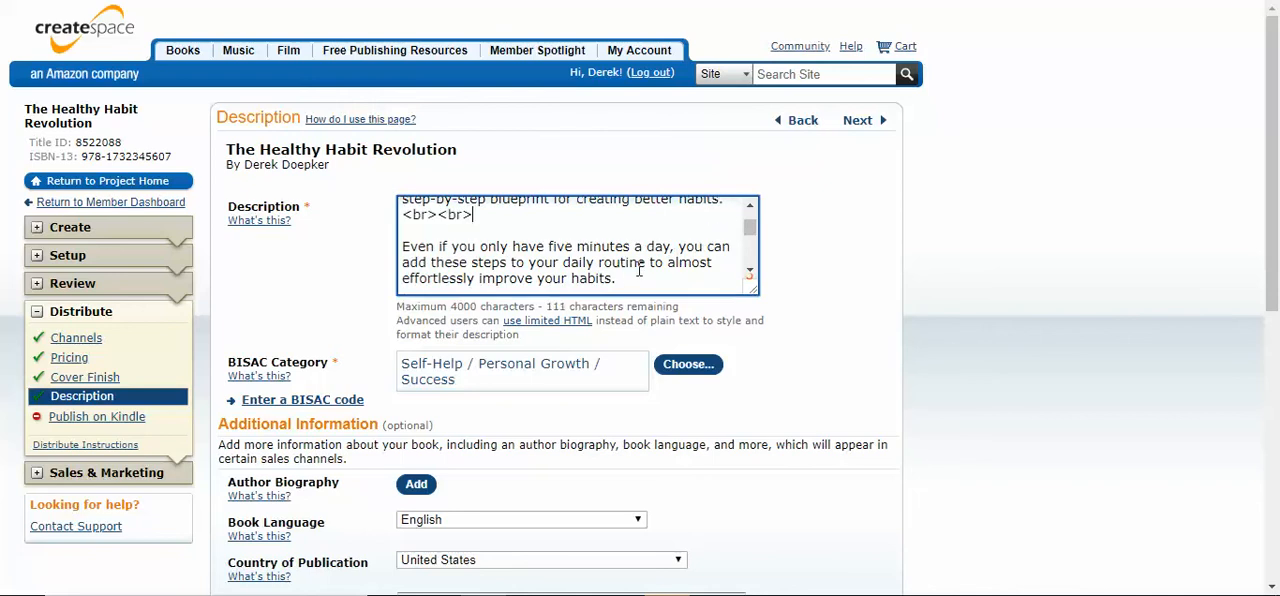
pyautogui.click(617, 278)
pyautogui.hotkey('ctrl', 'v')
pyautogui.scroll(-2, 641, 258)
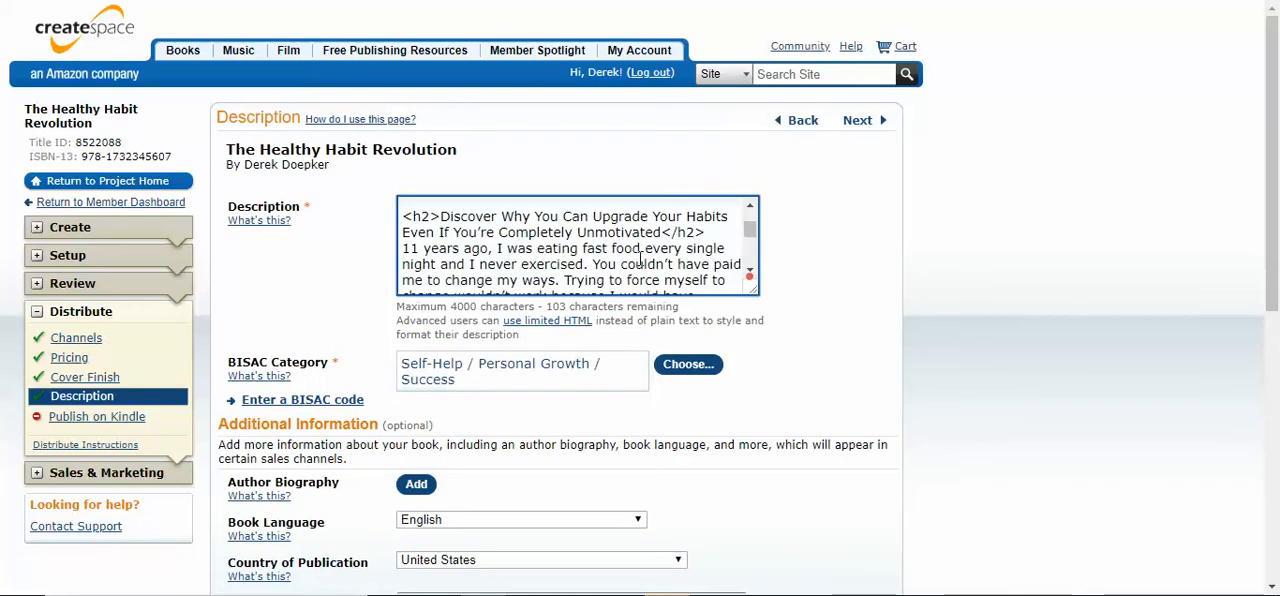
# Add <br><br> after the "Completely Unmotivated" heading and after the paragraph ending "giving up my comforts."
pyautogui.scroll(1, 640, 256)
pyautogui.scroll(-1, 642, 258)
pyautogui.click(708, 235)
pyautogui.hotkey('ctrl', 'v')
pyautogui.scroll(-2, 584, 240)
pyautogui.click(686, 237)
pyautogui.hotkey('ctrl', 'v')
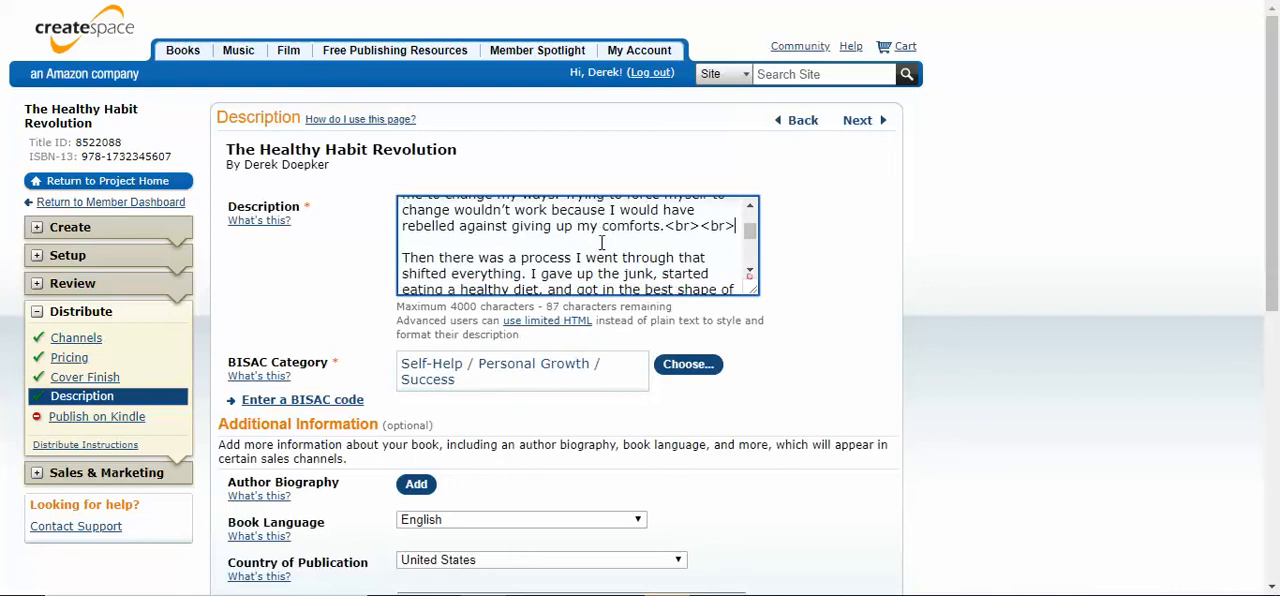
# Add <br><br> at the end of the paragraph following "giving up my comforts" and after the one ending "self motivation."
pyautogui.scroll(-1, 631, 241)
pyautogui.click(631, 241)
pyautogui.hotkey('ctrl', 'v')
pyautogui.scroll(-2, 631, 241)
pyautogui.click(598, 224)
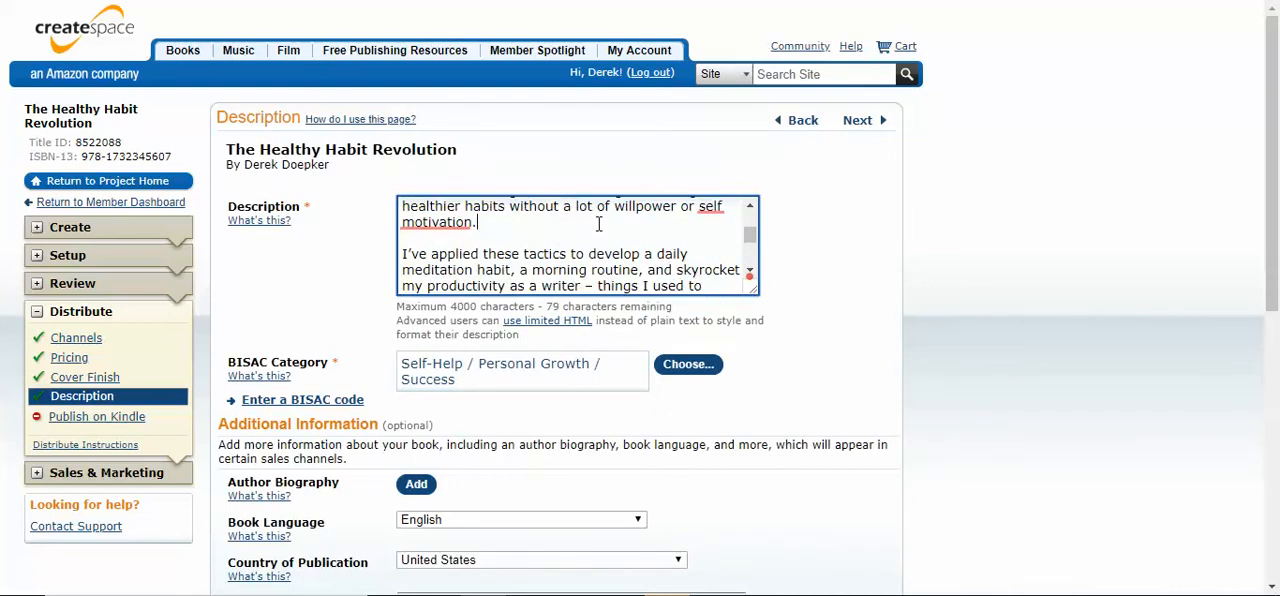
pyautogui.hotkey('ctrl', 'v')
# Add <br><br> after the paragraphs ending "constantly struggle with." and "helped me so much."
pyautogui.scroll(-3, 605, 218)
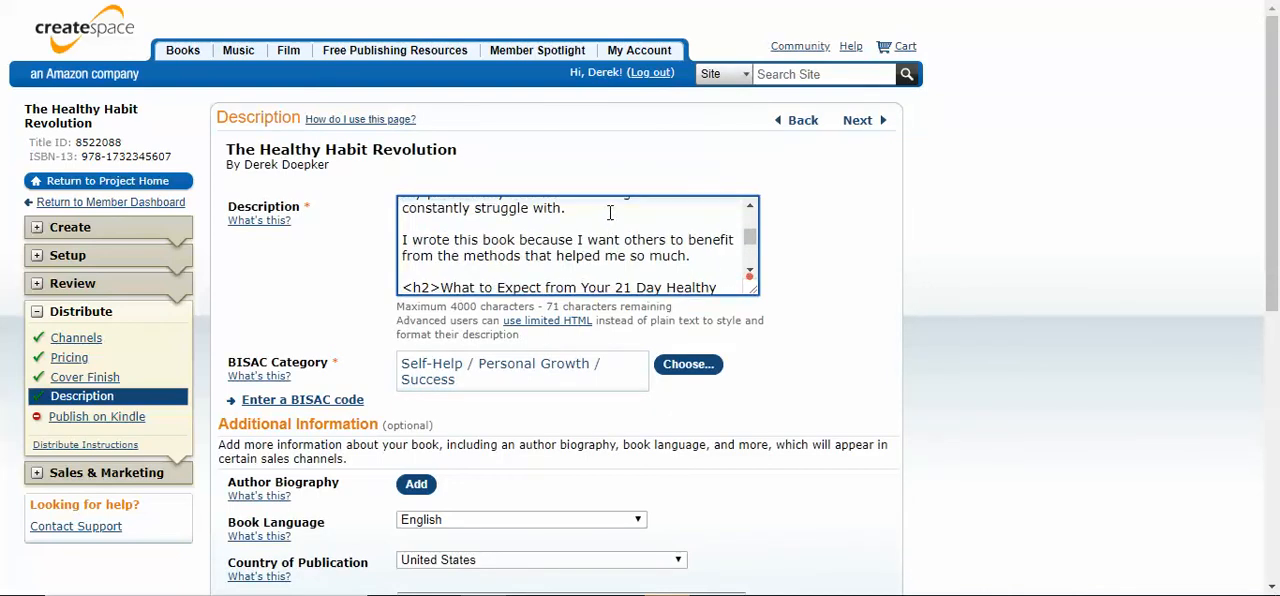
pyautogui.click(692, 255)
pyautogui.hotkey('ctrl', 'v')
pyautogui.scroll(-3, 600, 245)
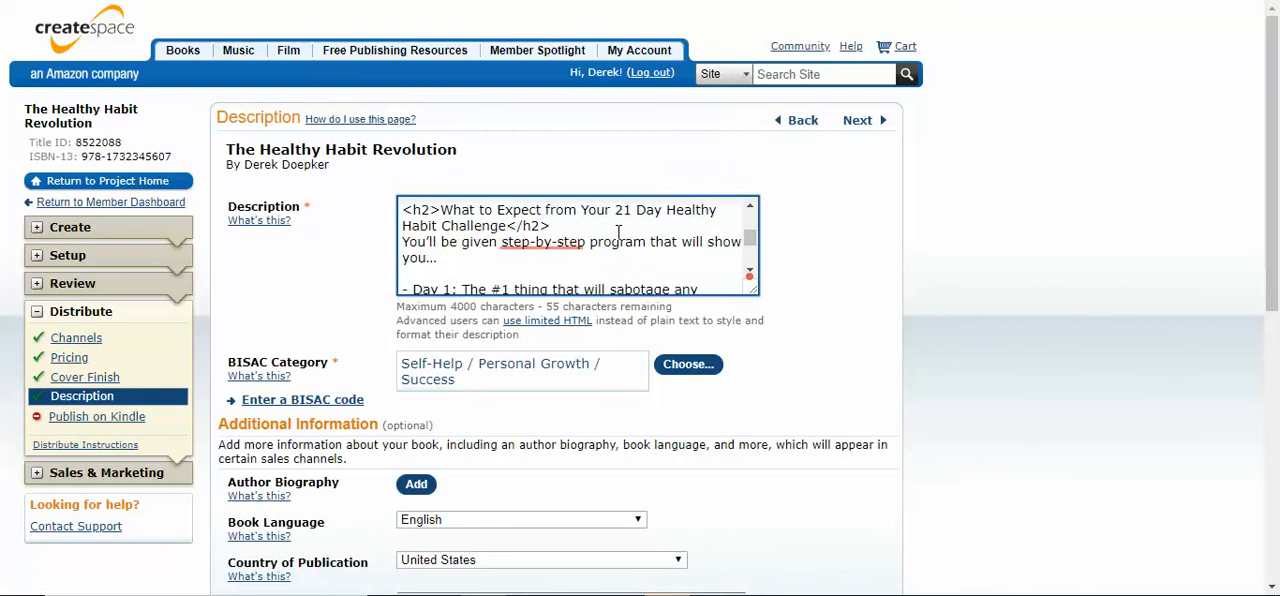
# Add <br><br> after the "21 Day Healthy Habit Challenge" heading, its "will show you…" intro line and the Day 1 item
pyautogui.hotkey('ctrl', 'v')
pyautogui.scroll(-3, 523, 246)
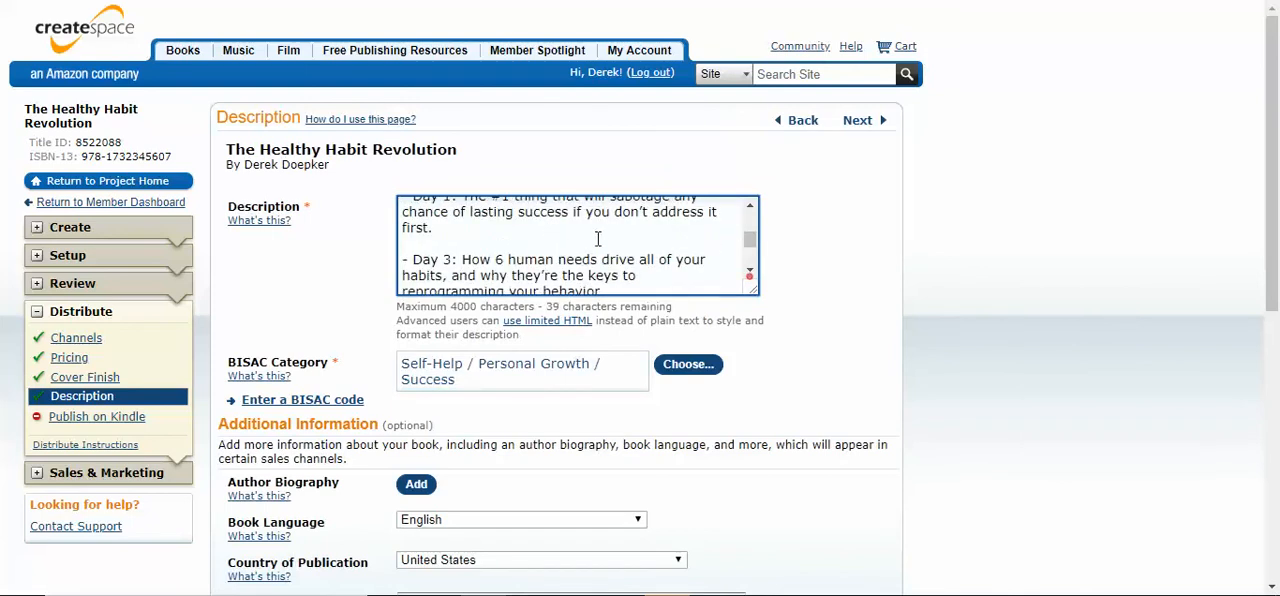
pyautogui.click(524, 218)
pyautogui.hotkey('ctrl', 'v')
pyautogui.scroll(-2, 628, 240)
# Add <br><br> after the Day 3 and Day 5 items in the description's challenge list
pyautogui.click(625, 210)
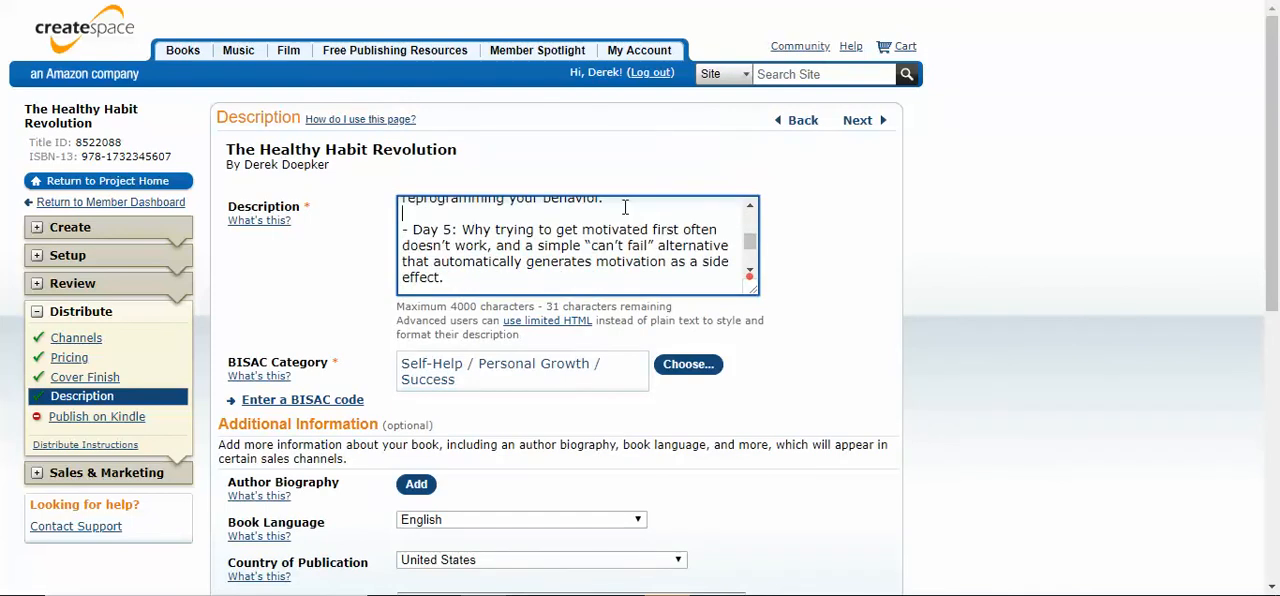
pyautogui.hotkey('ctrl', 'v')
pyautogui.click(444, 277)
pyautogui.hotkey('ctrl', 'v')
pyautogui.scroll(-3, 583, 256)
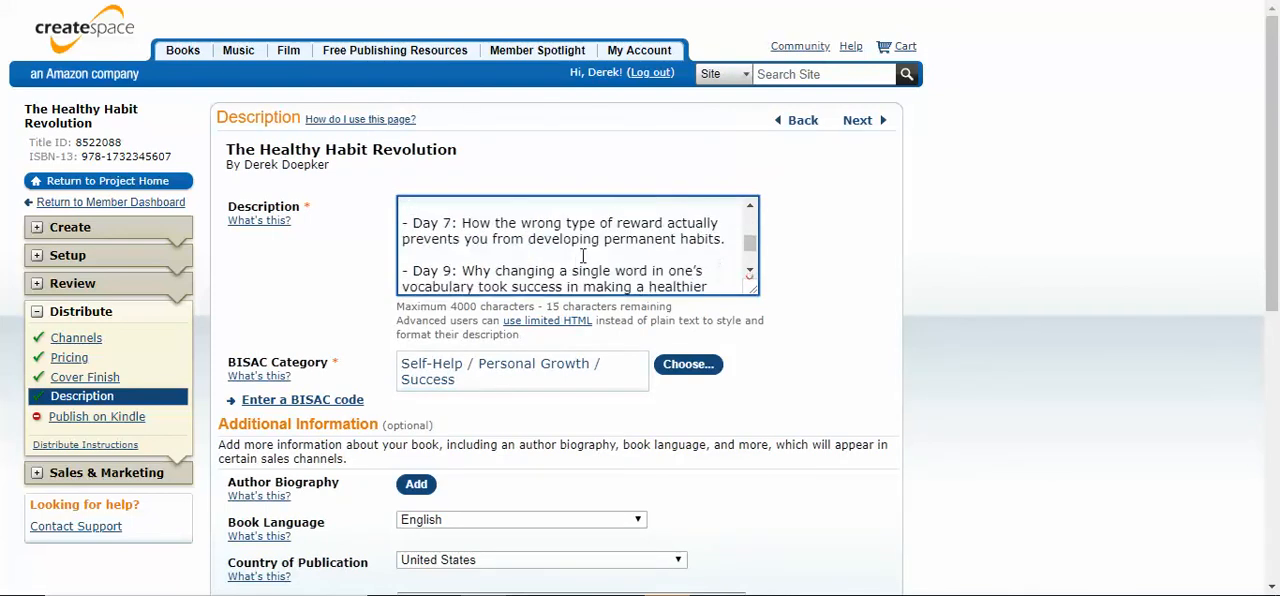
# Add <br><br> after the Day 7 item ending "permanent habits." and the Day 9 item ending "using this principle."
pyautogui.click(730, 241)
pyautogui.hotkey('ctrl', 'v')
pyautogui.scroll(-2, 600, 240)
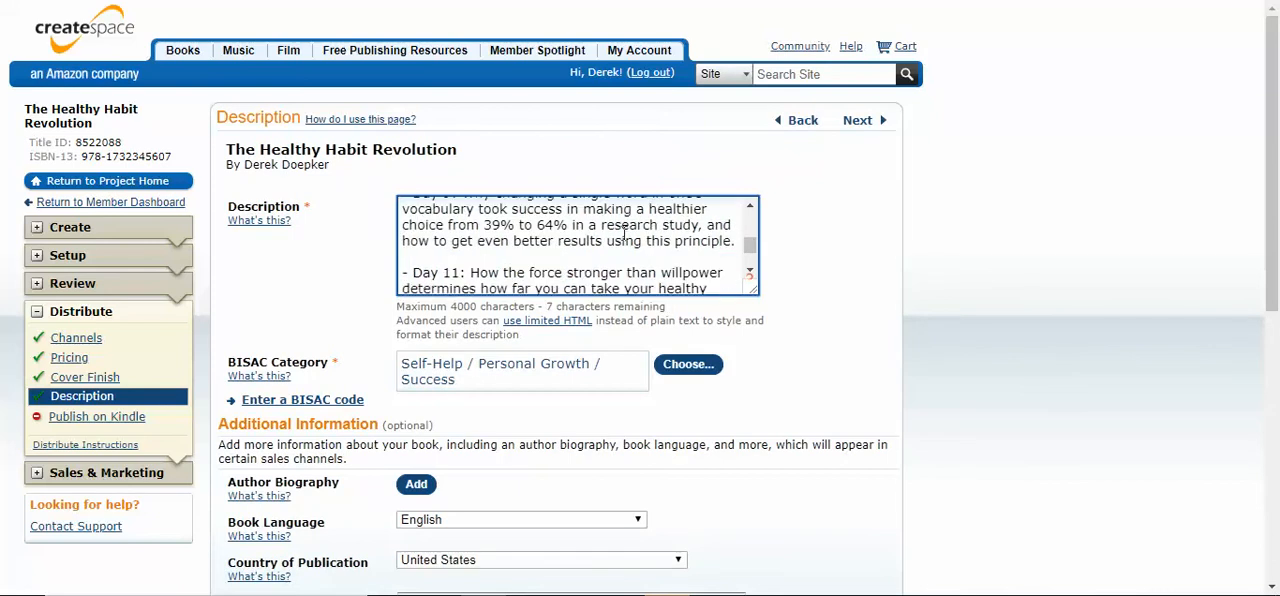
pyautogui.click(735, 242)
pyautogui.hotkey('ctrl', 'v')
pyautogui.scroll(-3, 645, 250)
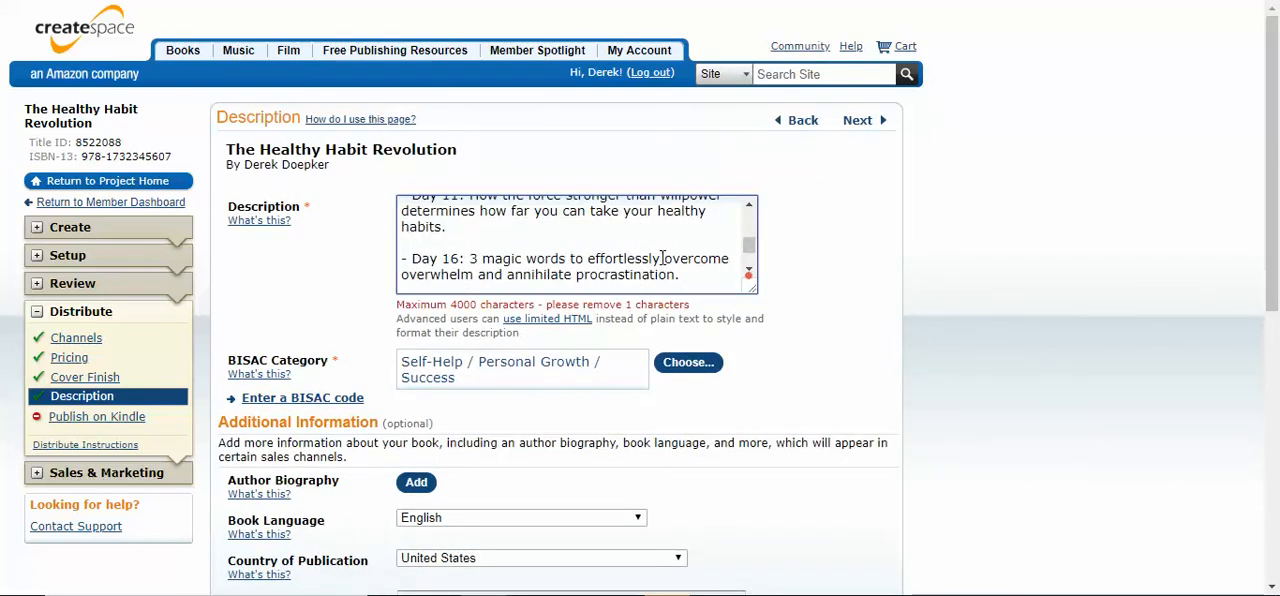
# Add <br><br> after the Day 11 item and the Day 16 item ending "annihilate procrastination."
pyautogui.hotkey('ctrl', 'v')
pyautogui.click(700, 275)
pyautogui.hotkey('ctrl', 'v')
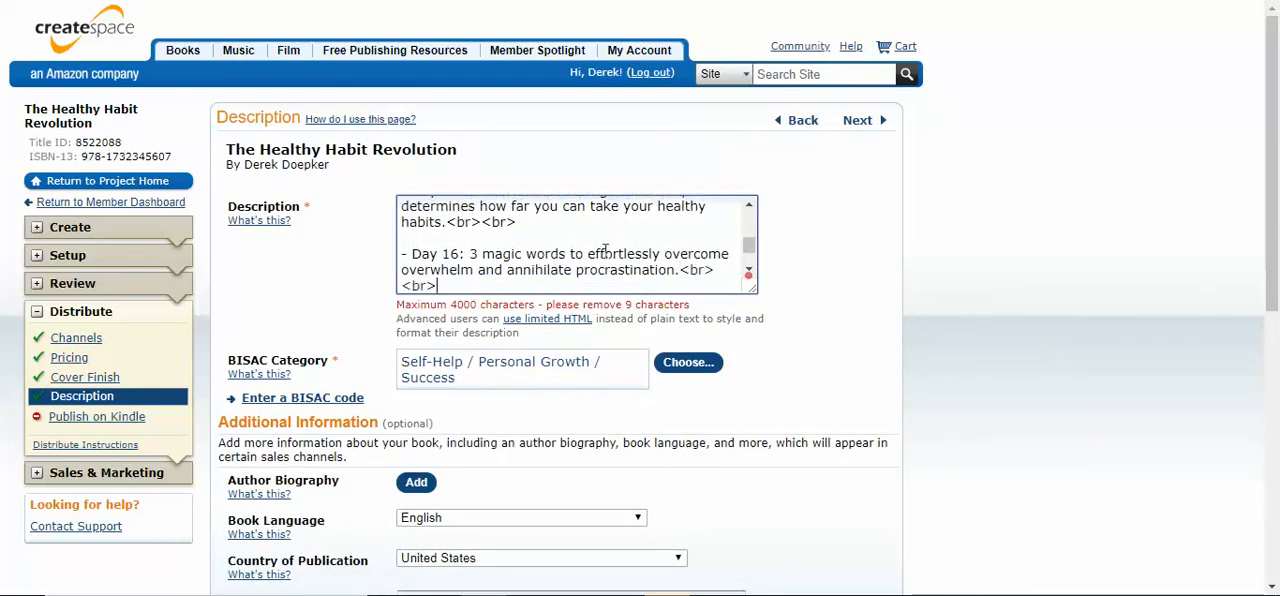
# Add <br><br> after the Day 18 item and the Day 21 item ending "guarantee your success."
pyautogui.scroll(-2, 603, 247)
pyautogui.click(602, 272)
pyautogui.hotkey('ctrl', 'v')
pyautogui.scroll(-3, 602, 270)
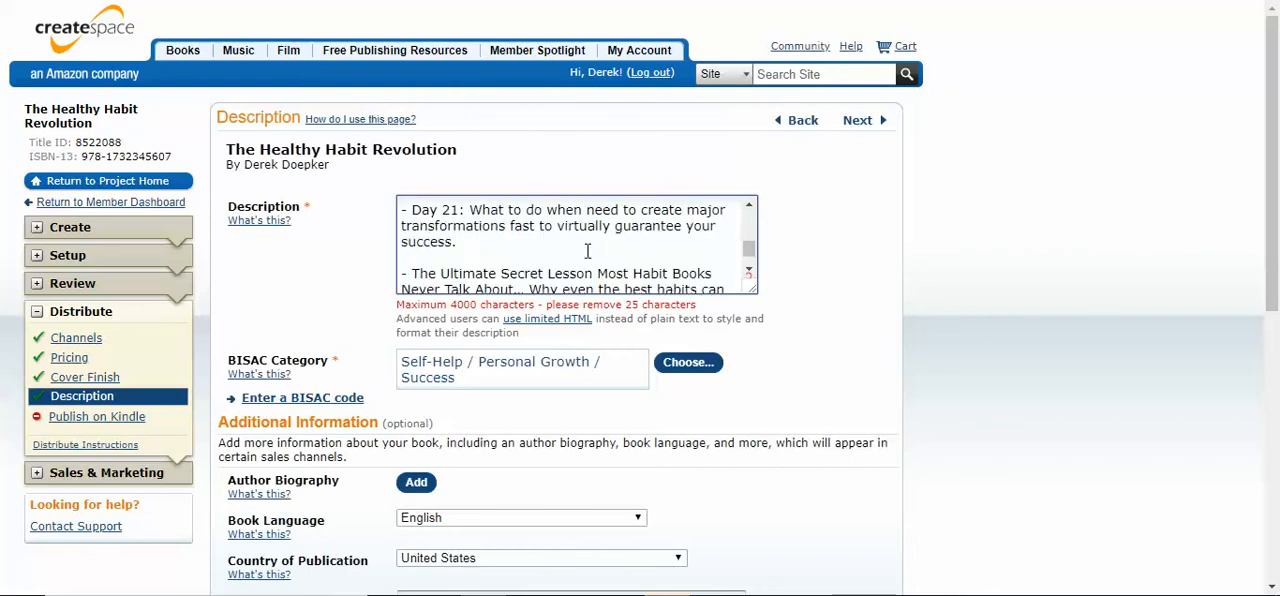
pyautogui.hotkey('ctrl', 'v')
# Add <br><br> after the "Ultimate Secret Lesson" item and after the "Are You Ready To Join The Challenge?" heading
pyautogui.scroll(-3, 589, 243)
pyautogui.click(617, 230)
pyautogui.hotkey('ctrl', 'v')
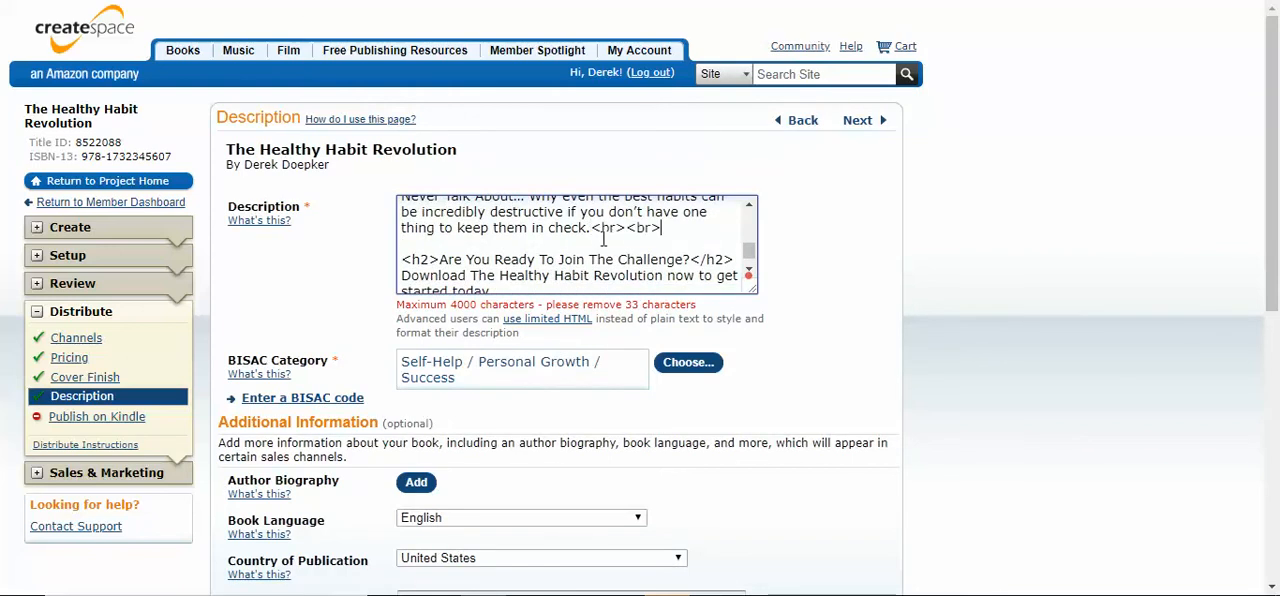
pyautogui.click(734, 259)
pyautogui.hotkey('ctrl', 'v')
pyautogui.scroll(-2, 560, 240)
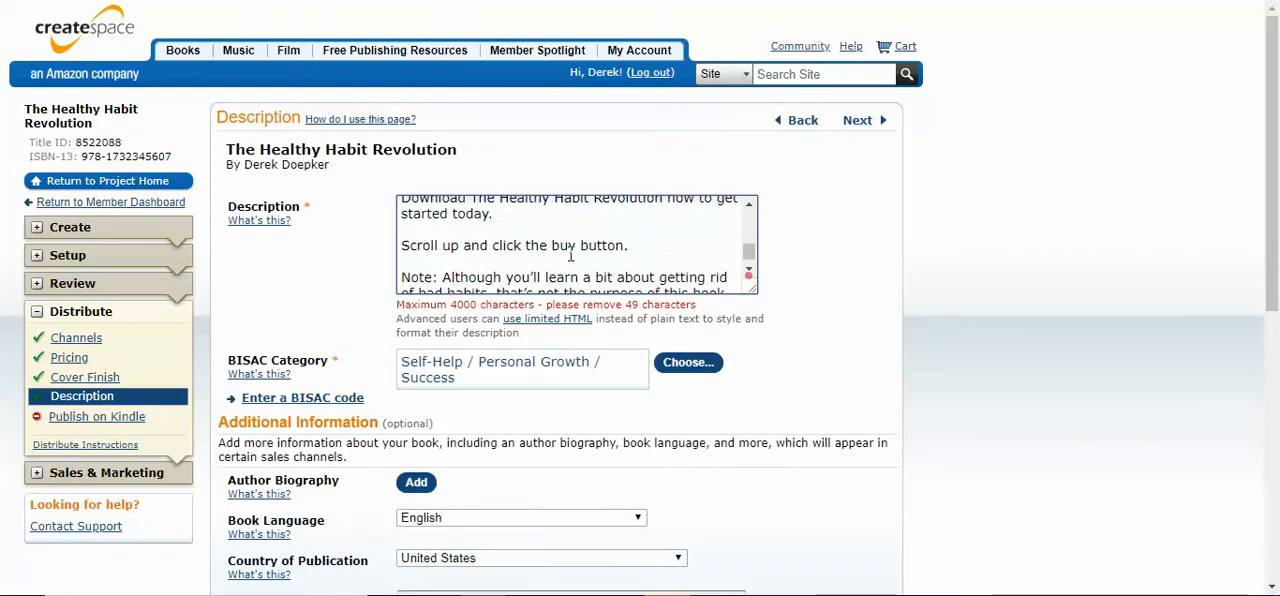
# Add <br><br> after the sentence ending "to get started today." and after "Scroll up and click the buy button."
pyautogui.click(557, 213)
pyautogui.hotkey('ctrl', 'v')
pyautogui.click(629, 245)
pyautogui.hotkey('ctrl', 'v')
# Enlarge the description box and review the tagged text against the 4000-character limit, down to the closing note
pyautogui.scroll(-2, 655, 250)
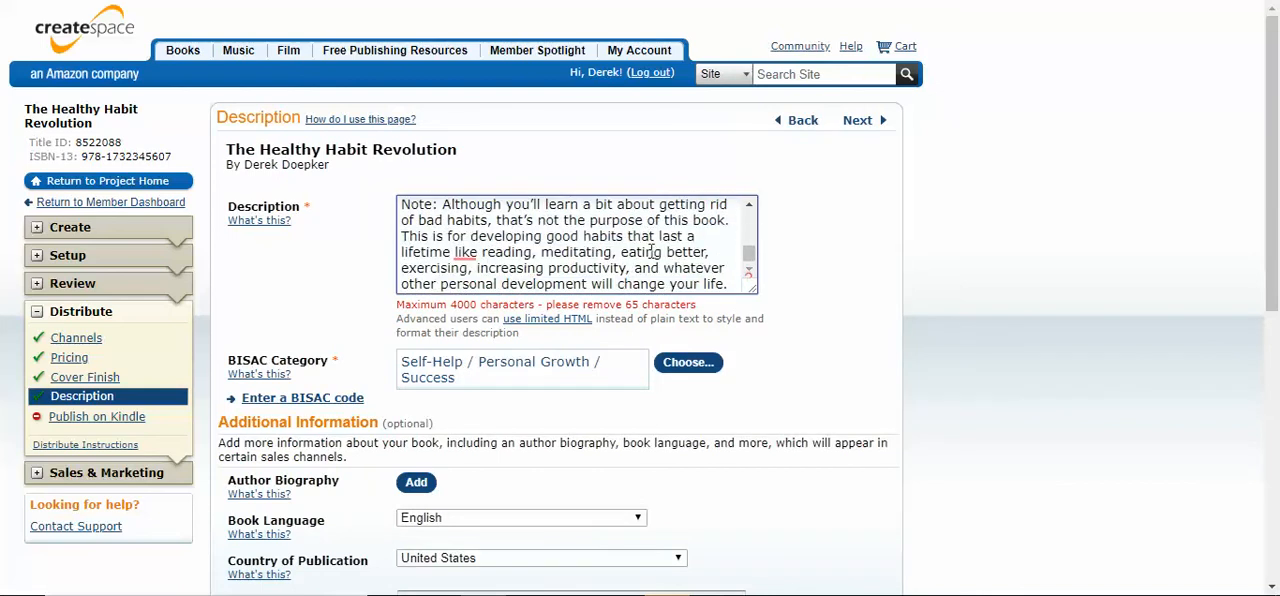
pyautogui.scroll(-1, 675, 258)
pyautogui.scroll(2, 678, 258)
pyautogui.scroll(2, 700, 266)
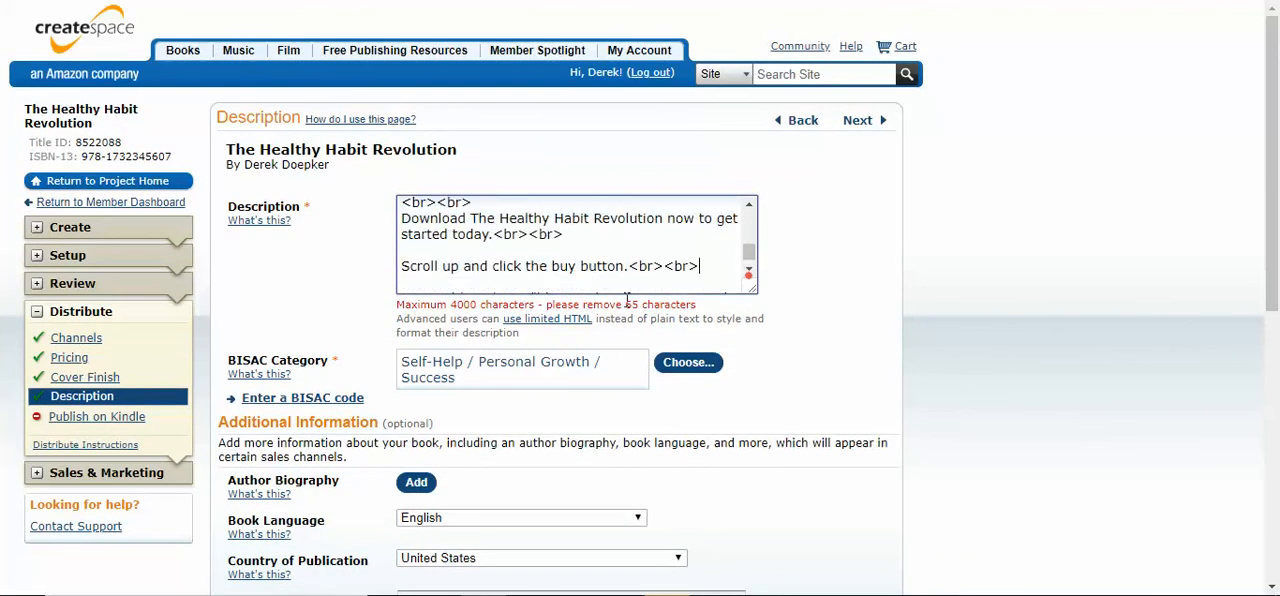
pyautogui.moveTo(752, 292); pyautogui.dragTo(834, 416)
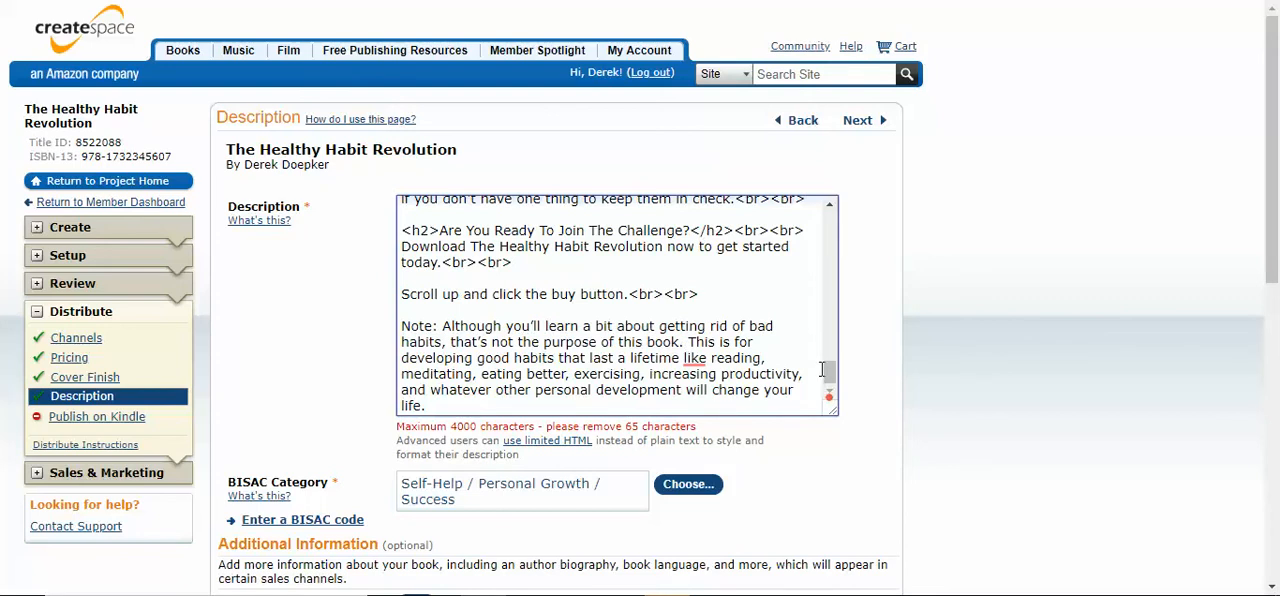
pyautogui.moveTo(829, 371); pyautogui.dragTo(836, 272)
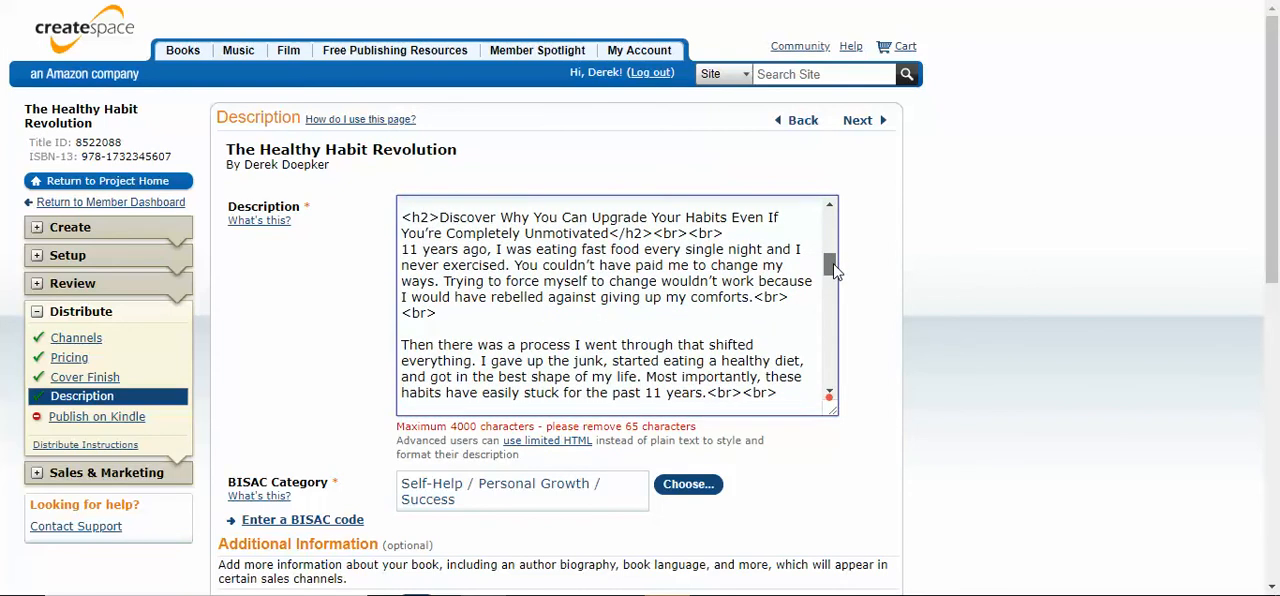
pyautogui.moveTo(836, 272); pyautogui.dragTo(846, 385)
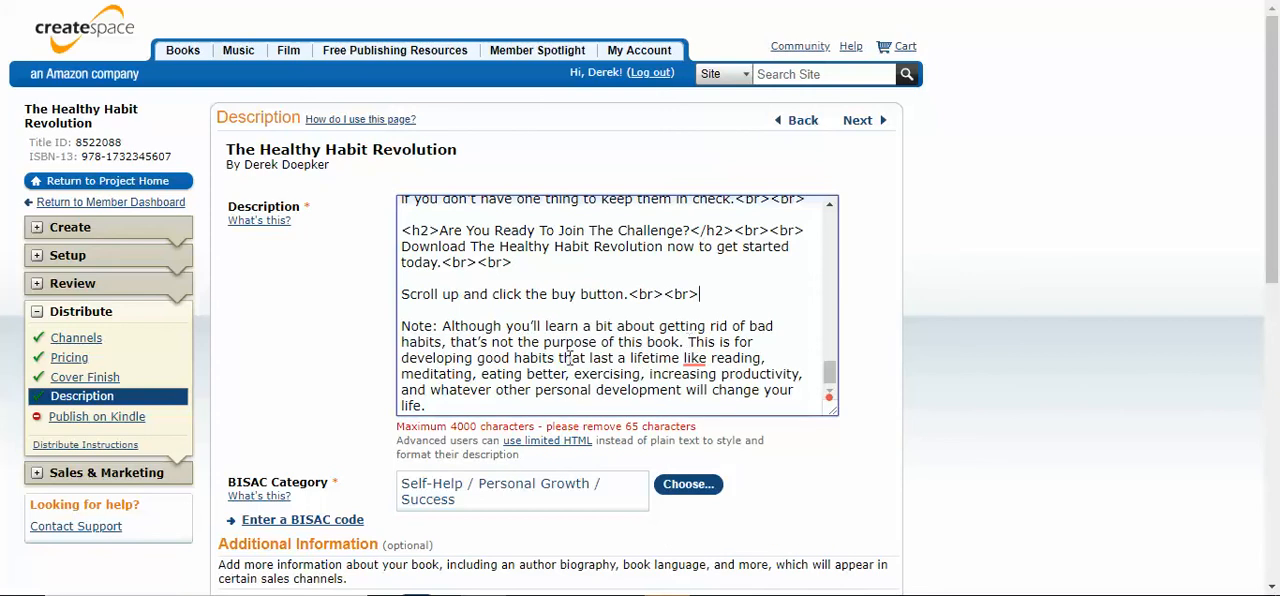
# Shorten the closing note so that it ends with "developing good habits such as meditation, exercise, and so on."
pyautogui.moveTo(562, 360); pyautogui.dragTo(607, 405)
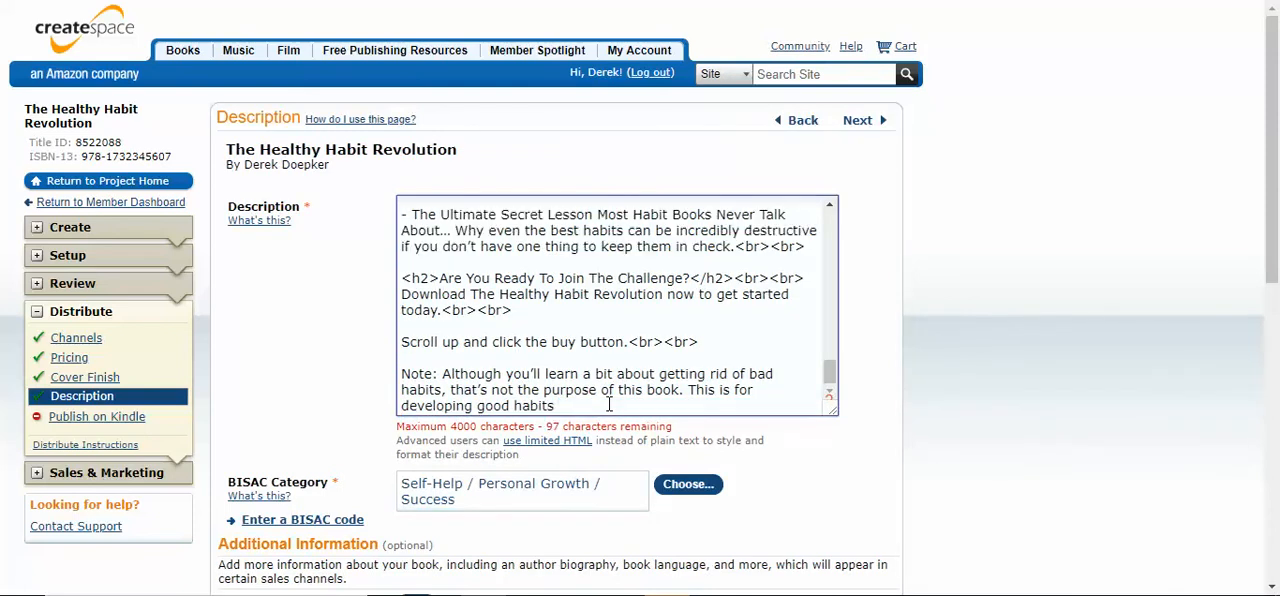
pyautogui.write('.')
pyautogui.click(609, 404)
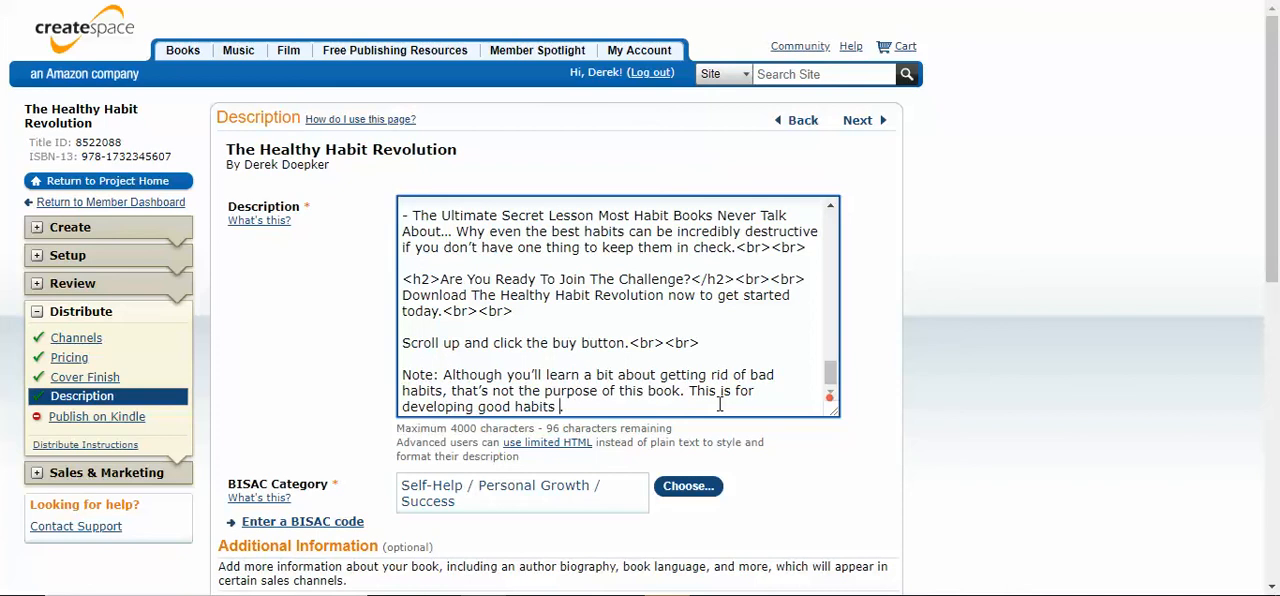
pyautogui.write('such as meditation, ')
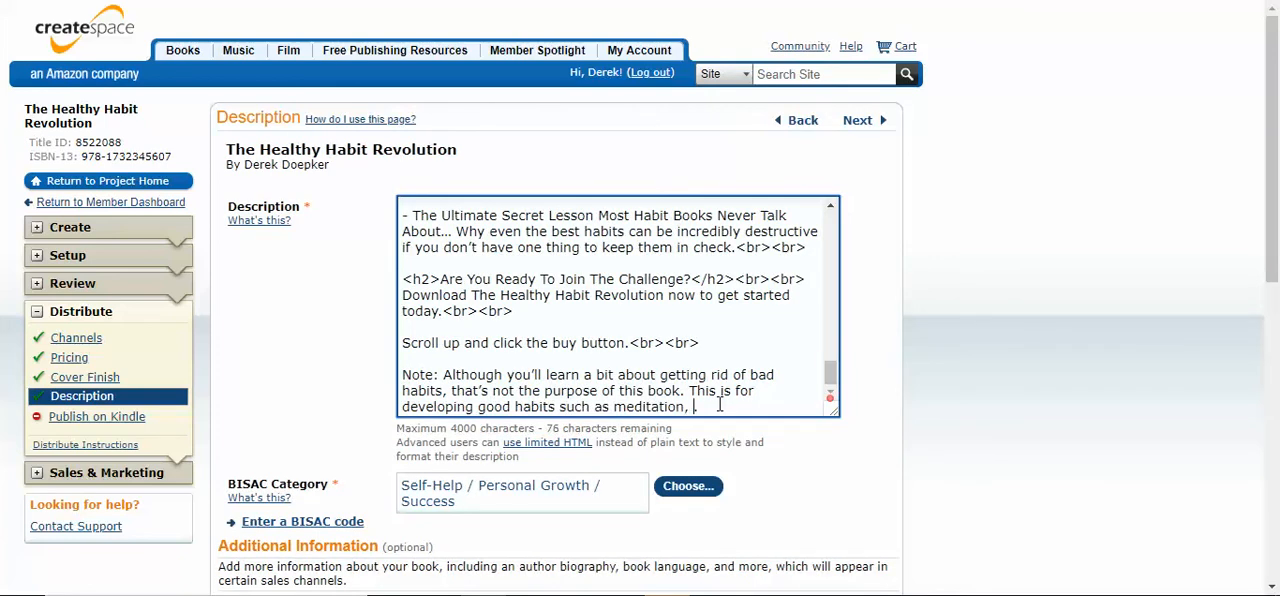
pyautogui.write('exercise, and')
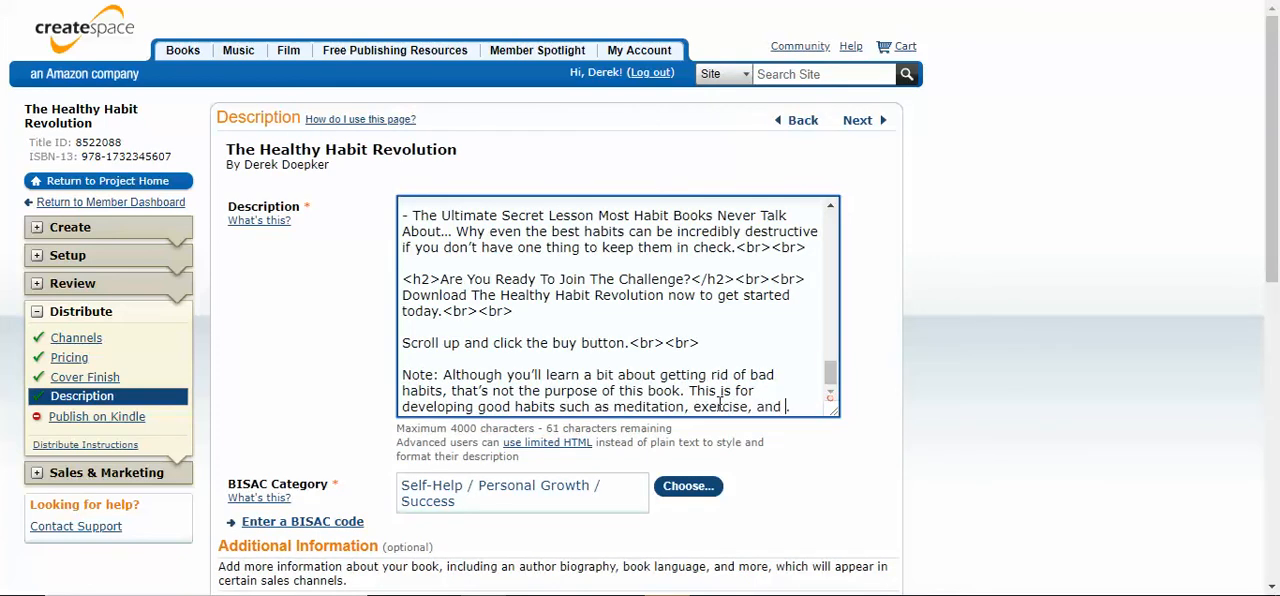
pyautogui.write(' so on')
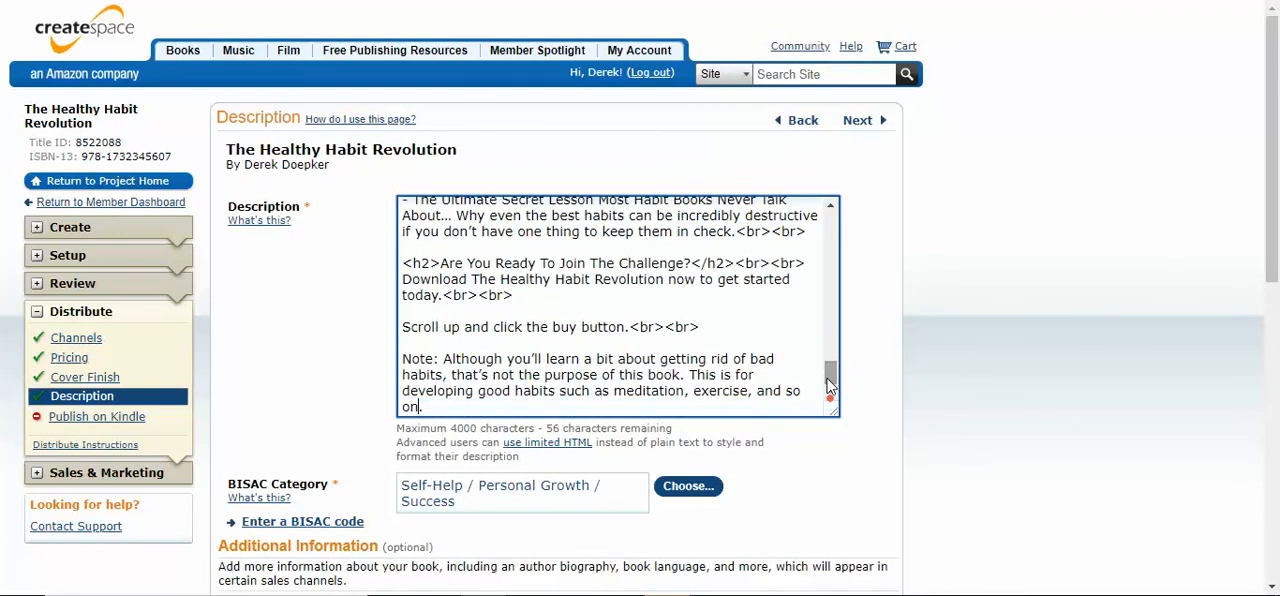
# Save the book description with its line-break tags and shortened note
pyautogui.moveTo(830, 380); pyautogui.dragTo(831, 370)
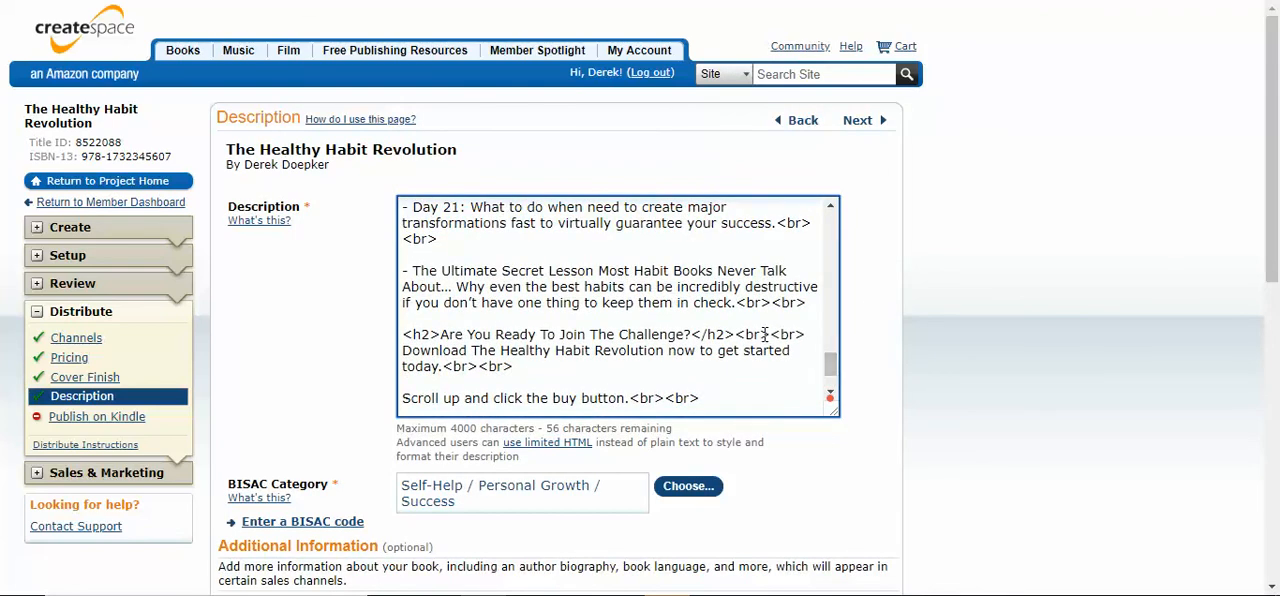
pyautogui.scroll(10, 827, 300)
pyautogui.scroll(-7, 933, 320)
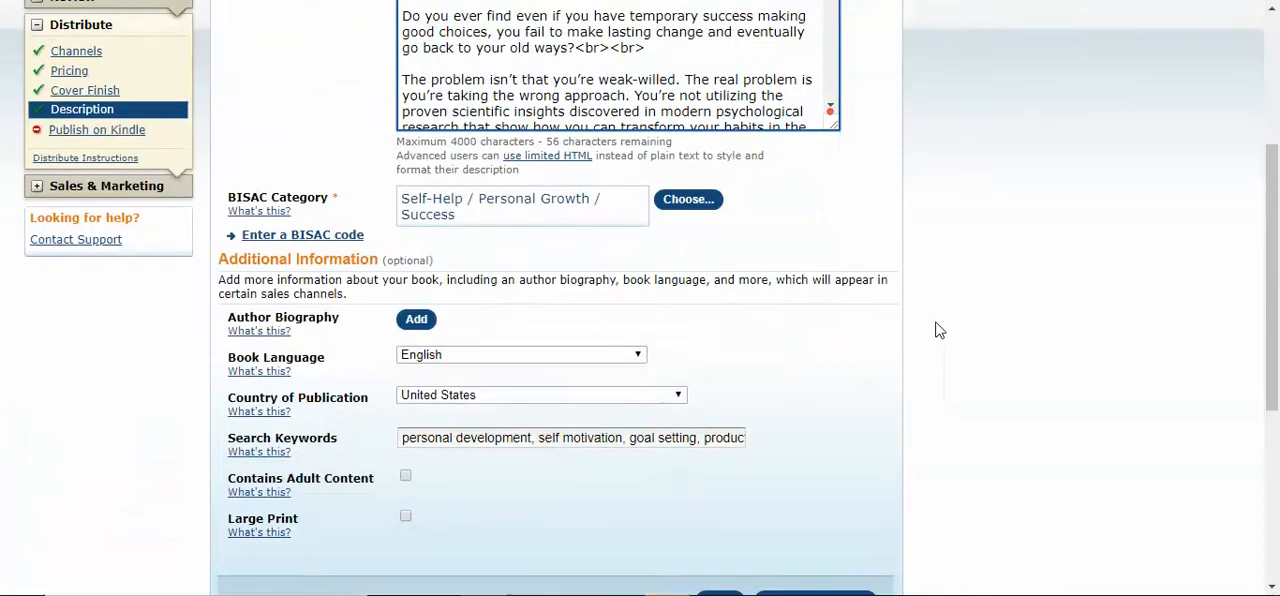
pyautogui.click(720, 236)
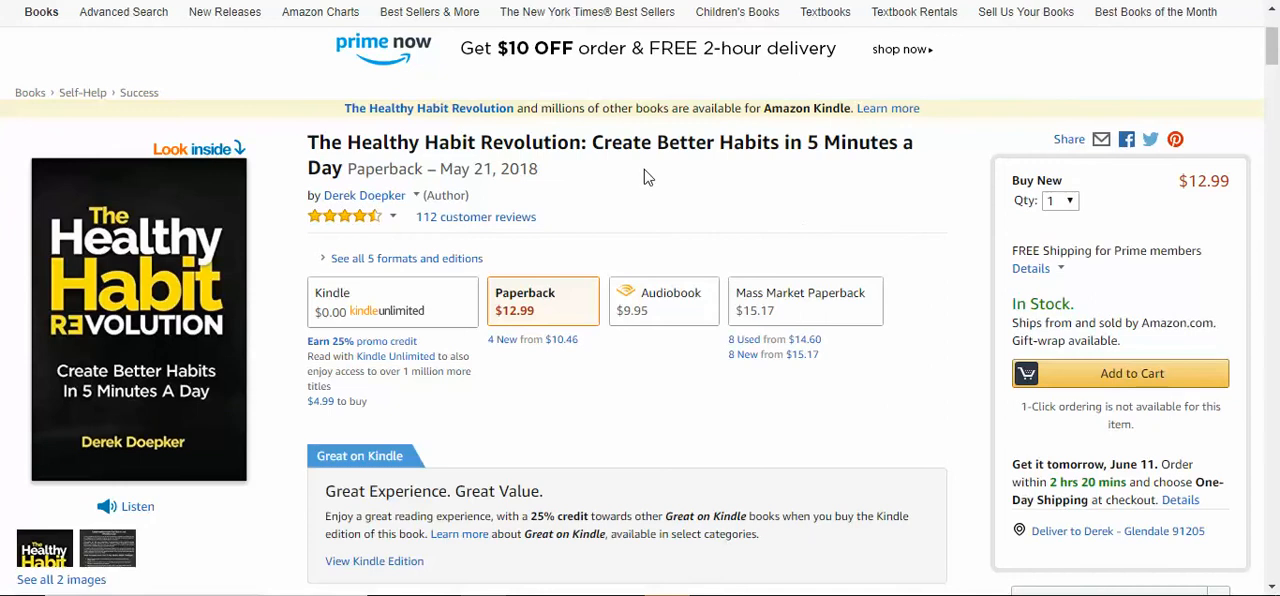
# Switch to the book's Amazon page and examine the spacing of the description's headings, paragraphs and day list
pyautogui.scroll(-7, 632, 173)
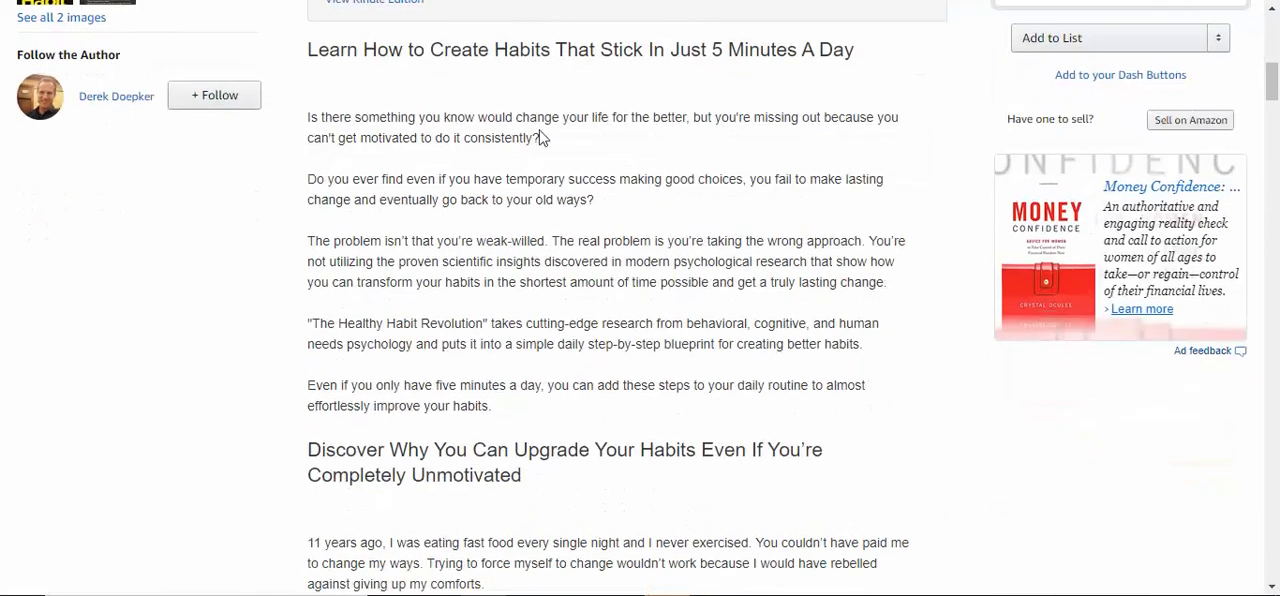
pyautogui.scroll(-11, 548, 222)
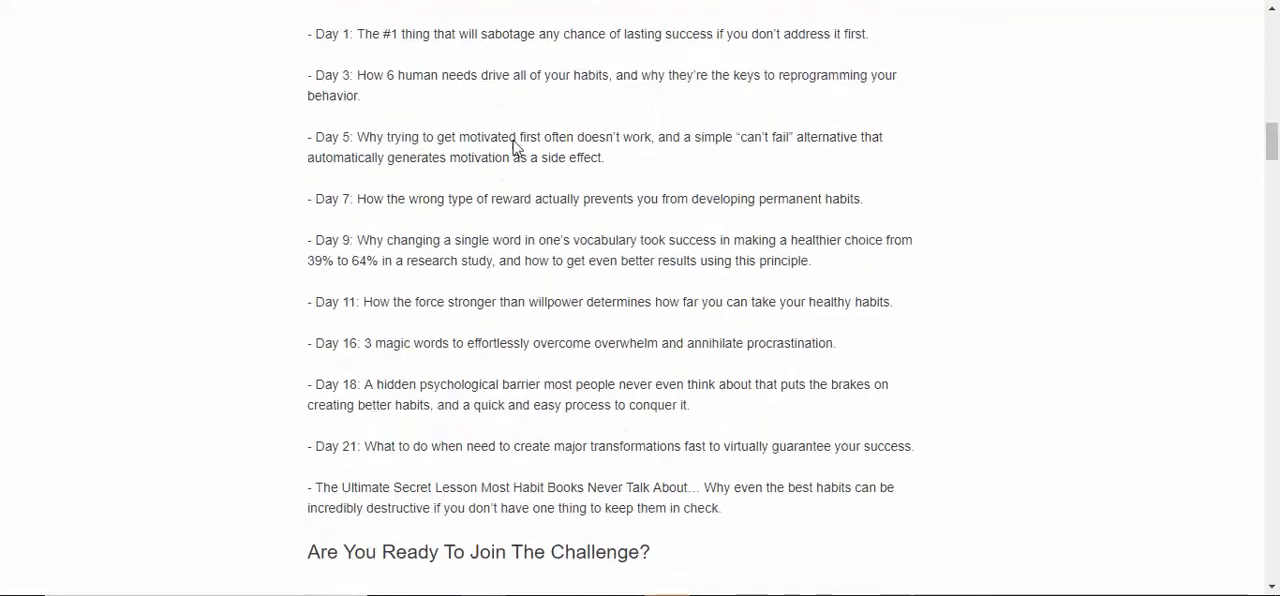
pyautogui.scroll(5, 603, 251)
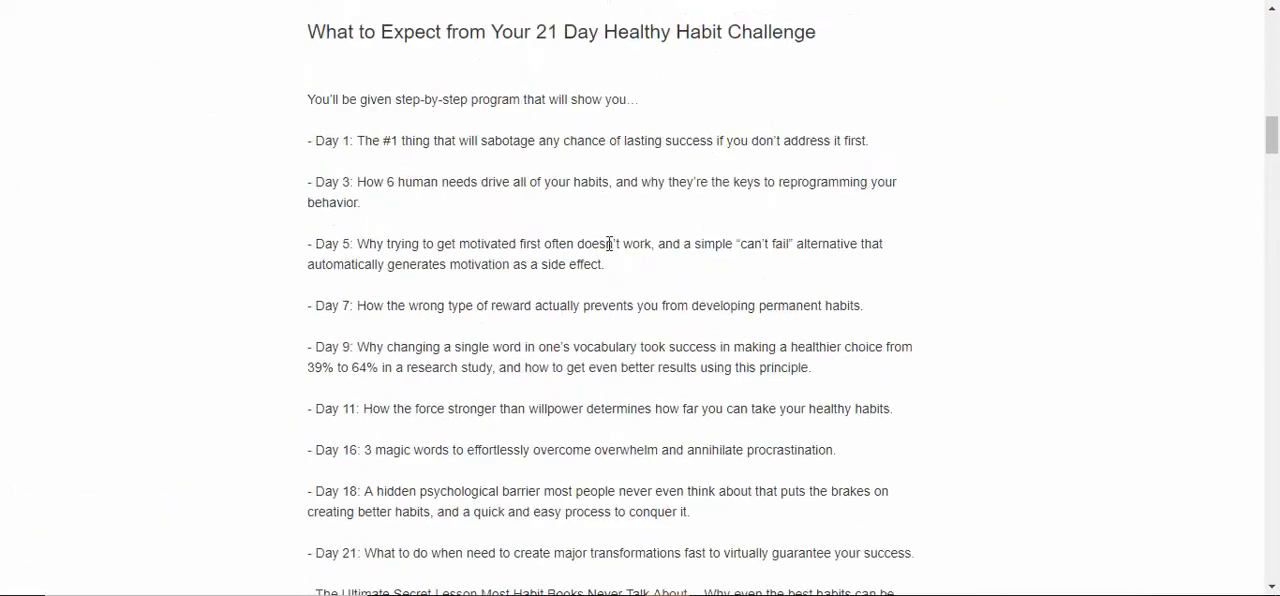
pyautogui.scroll(-3, 594, 227)
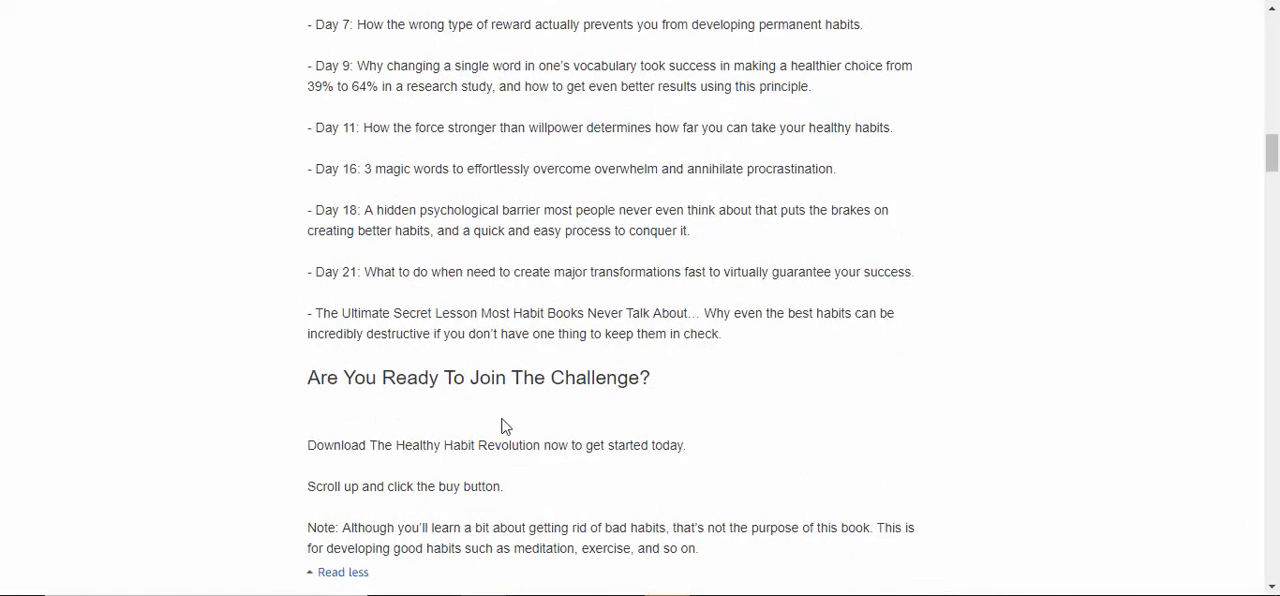
pyautogui.scroll(6, 549, 414)
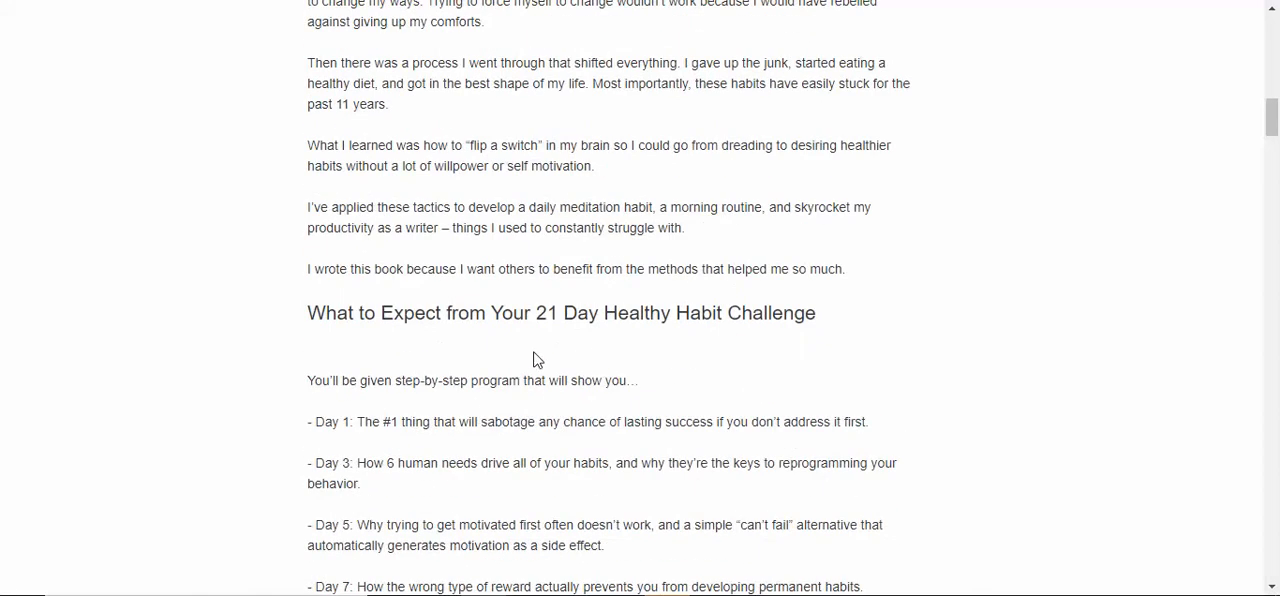
pyautogui.scroll(6, 583, 366)
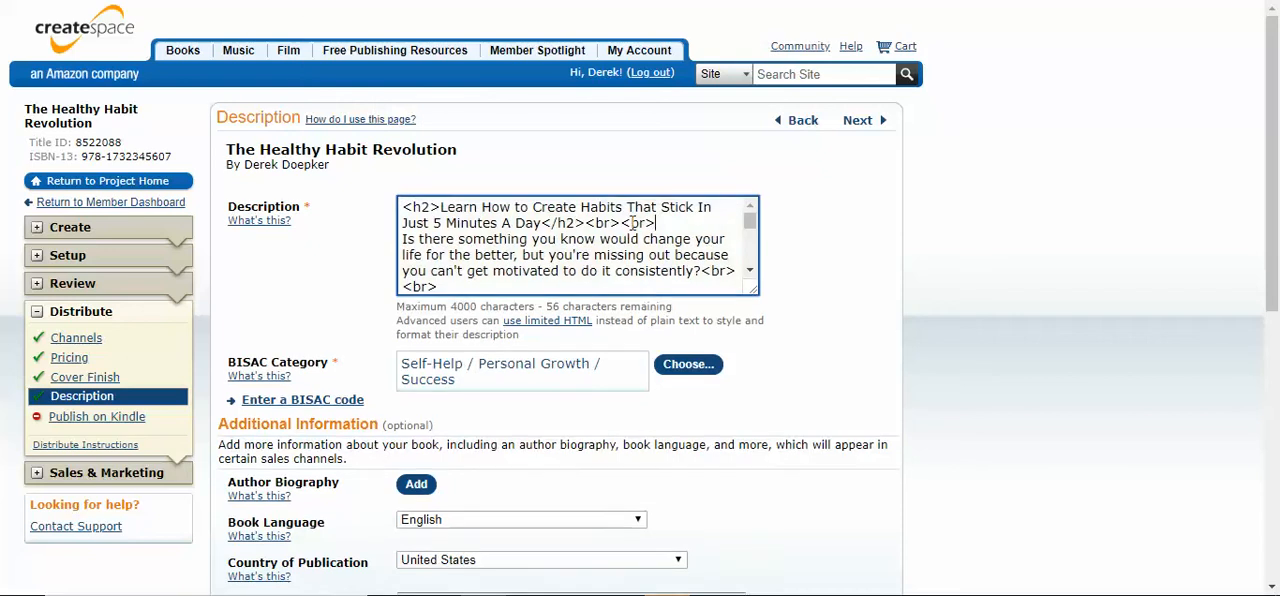
# Remove the second <br> after the "Learn How to Create Habits" heading and after the "Discover Why You Can Upgrade Your Habits" heading
pyautogui.moveTo(621, 223); pyautogui.dragTo(658, 224)
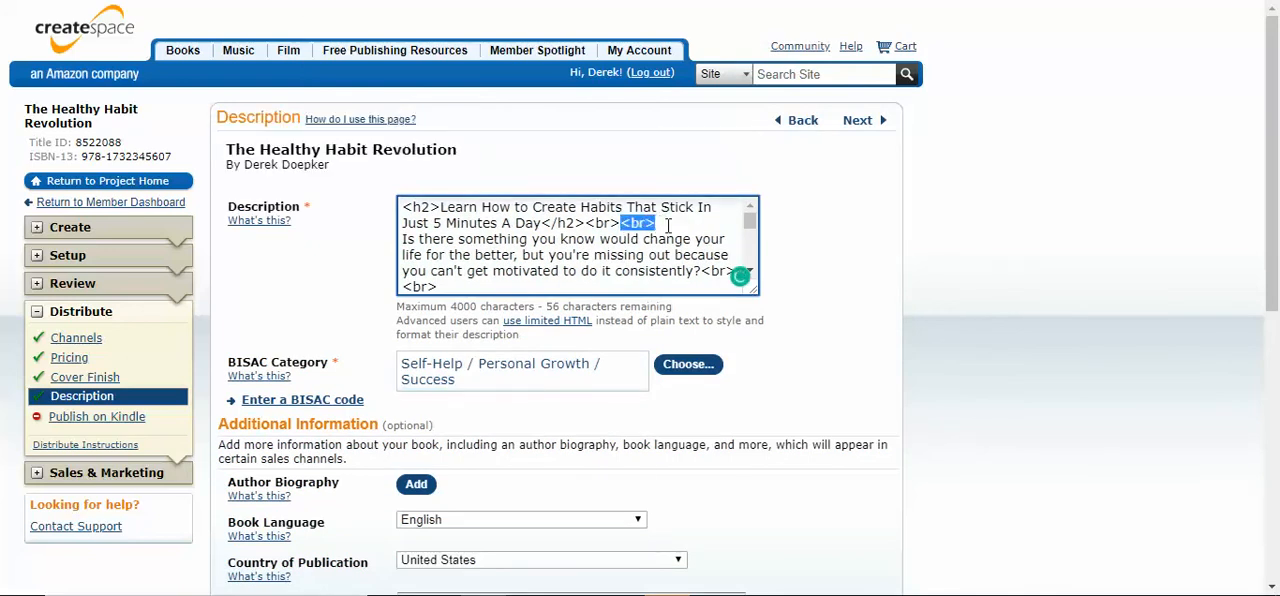
pyautogui.press('BackSpace')
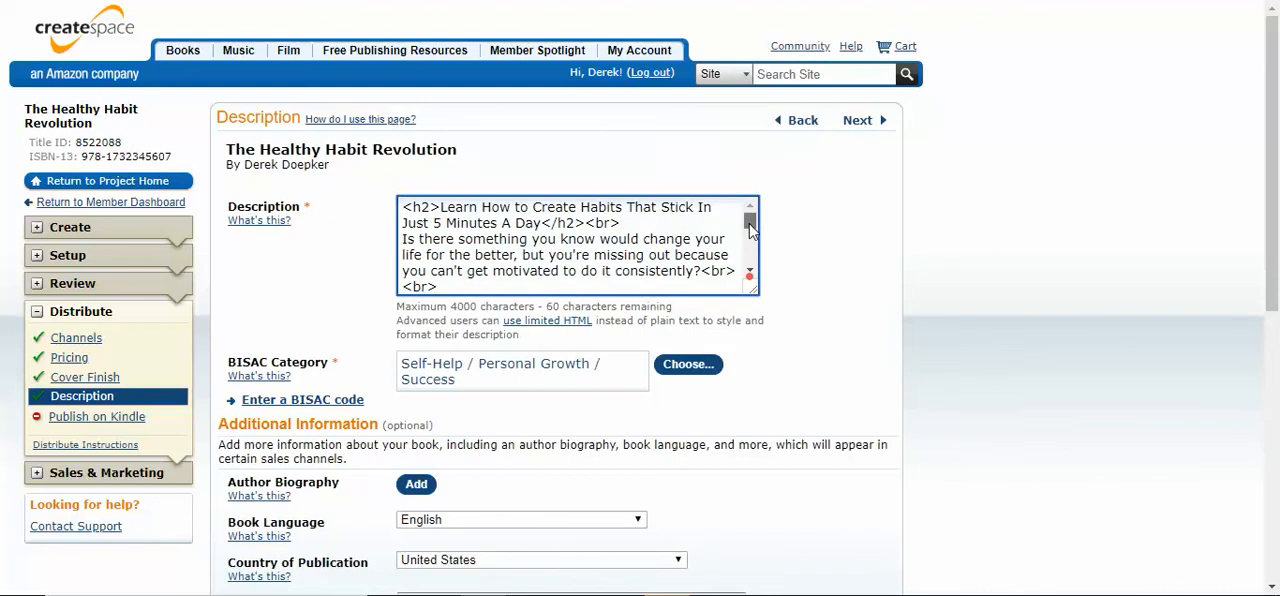
pyautogui.moveTo(750, 222); pyautogui.dragTo(749, 230)
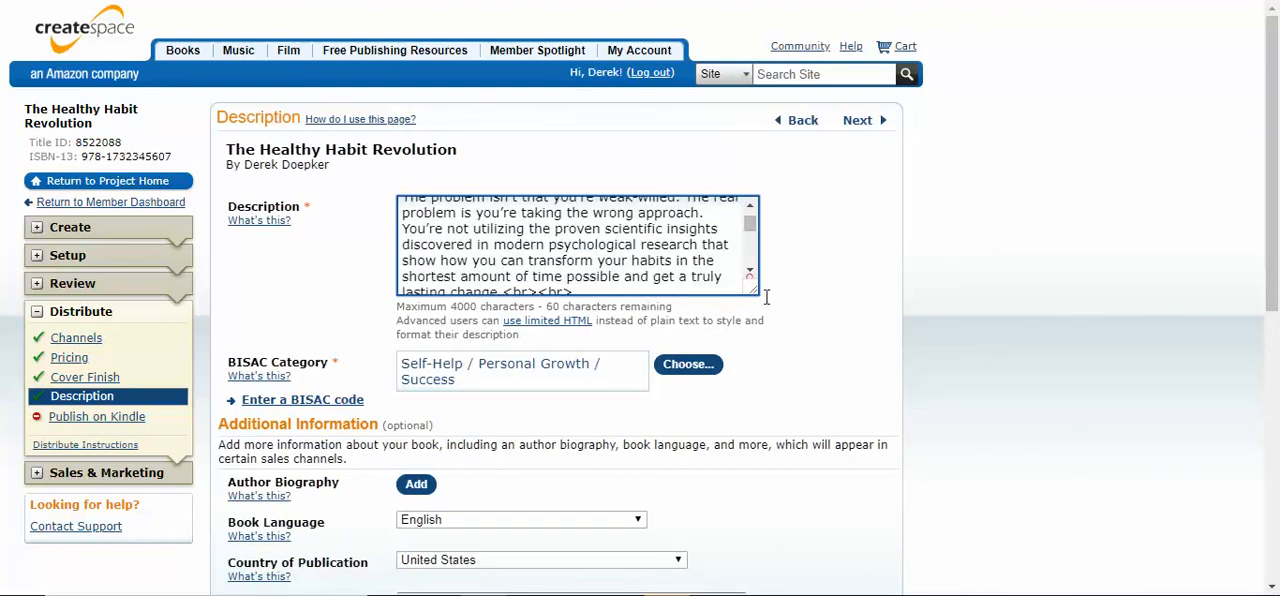
pyautogui.moveTo(757, 300); pyautogui.dragTo(872, 488)
pyautogui.moveTo(866, 282)
pyautogui.mouseDown()
pyautogui.moveTo(866, 250)
pyautogui.moveTo(850, 297)
pyautogui.mouseUp()
pyautogui.press('BackSpace')
pyautogui.press('BackSpace')
pyautogui.press('BackSpace')
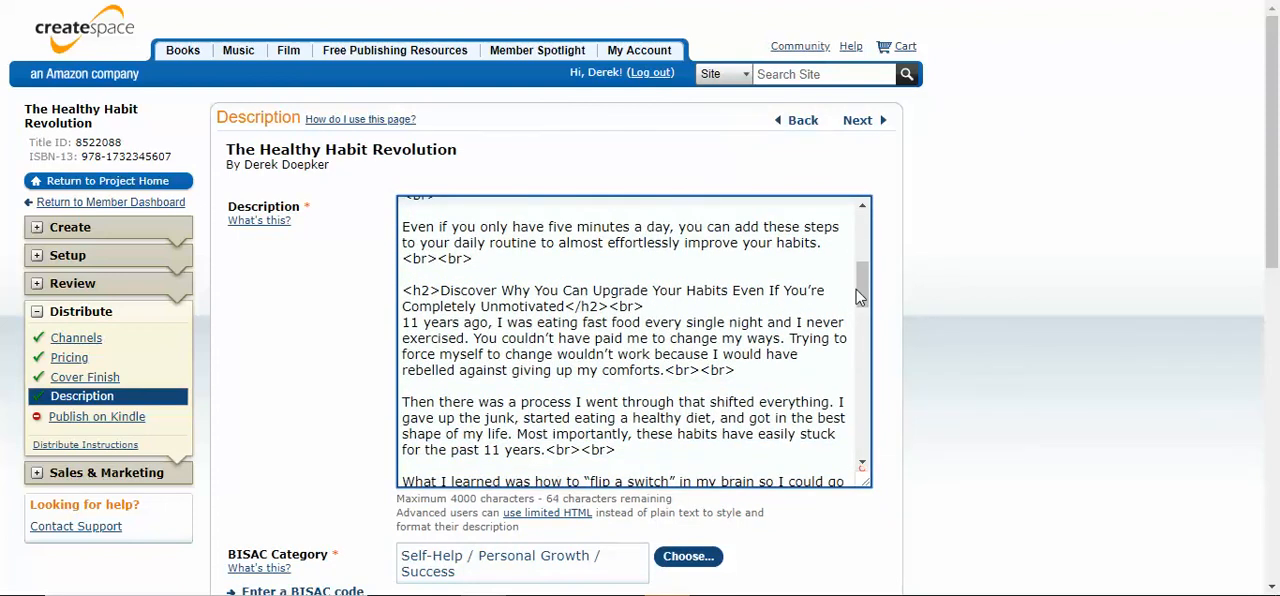
# Remove the second <br> after the "What to Expect from Your 21 Day Healthy Habit Challenge" heading
pyautogui.scroll(-7, 859, 300)
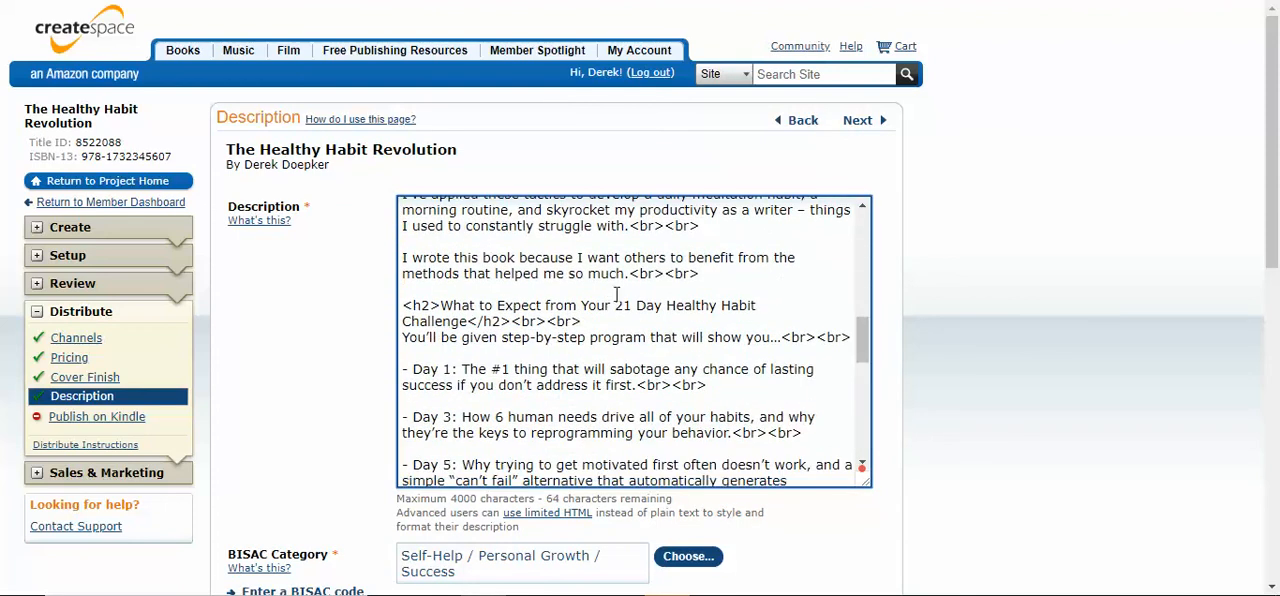
pyautogui.click(608, 321)
pyautogui.press('BackSpace')
pyautogui.press('BackSpace')
pyautogui.press('BackSpace')
pyautogui.press('BackSpace')
# Remove one <br> after the sentence "Download The Healthy Habit Revolution now to get started today."
pyautogui.moveTo(858, 327); pyautogui.dragTo(862, 435)
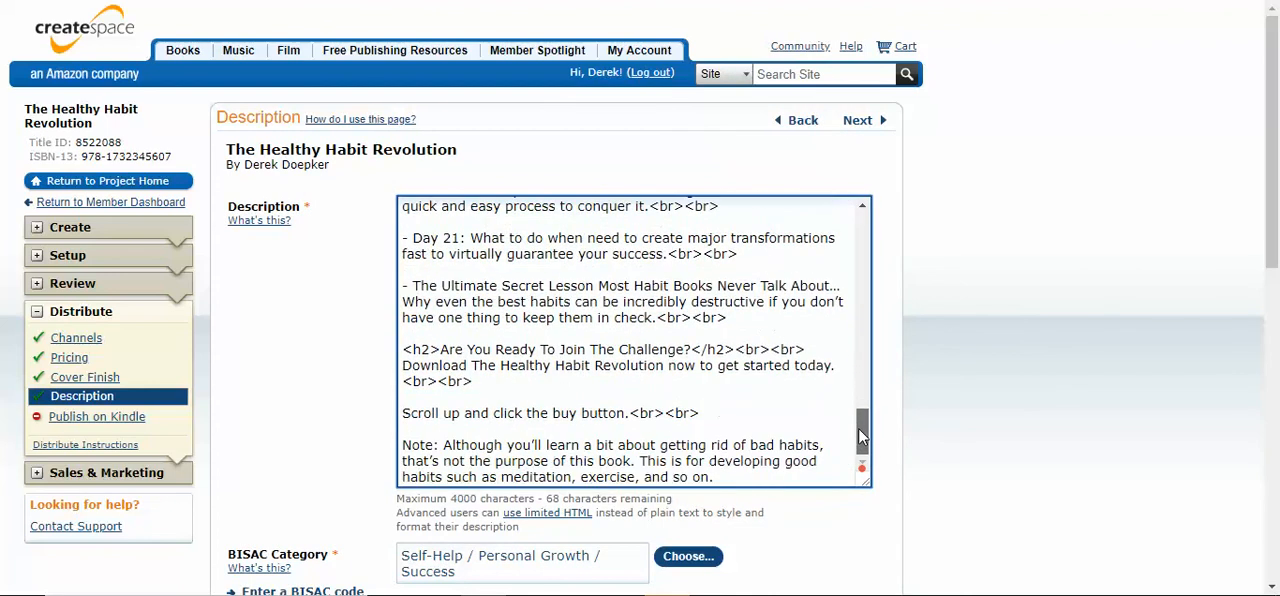
pyautogui.click(565, 380)
pyautogui.press('BackSpace')
pyautogui.press('BackSpace')
pyautogui.press('BackSpace')
pyautogui.press('BackSpace')
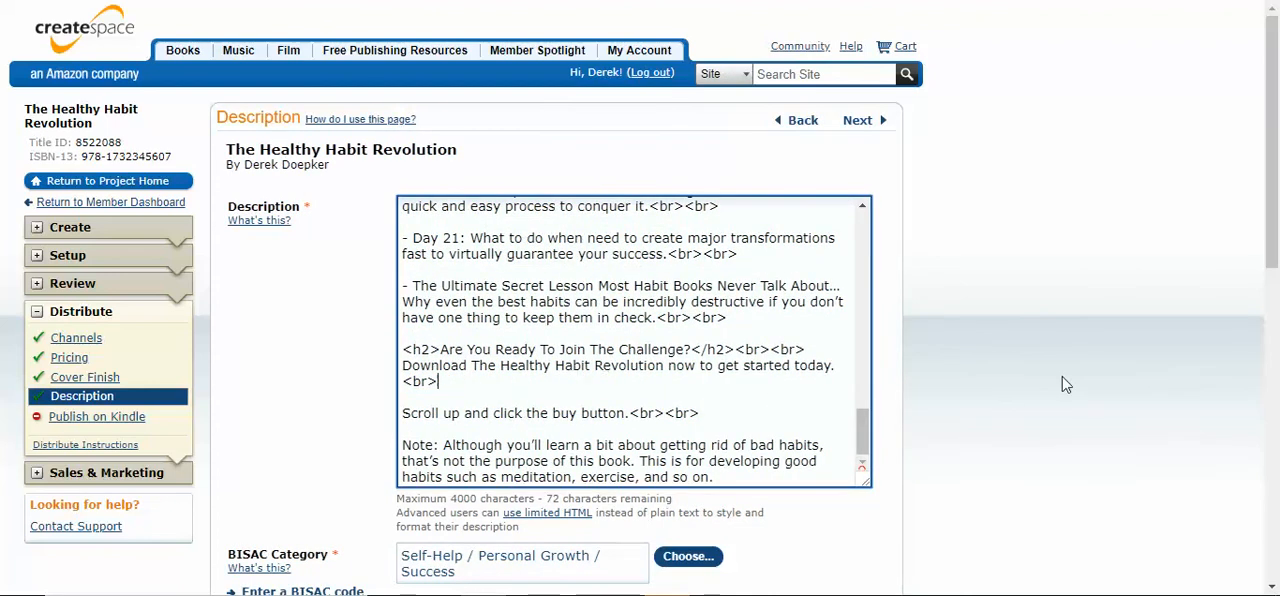
# Save the description with the reduced line breaks
pyautogui.scroll(-1, 1037, 383)
pyautogui.scroll(-10, 1037, 383)
pyautogui.click(722, 224)
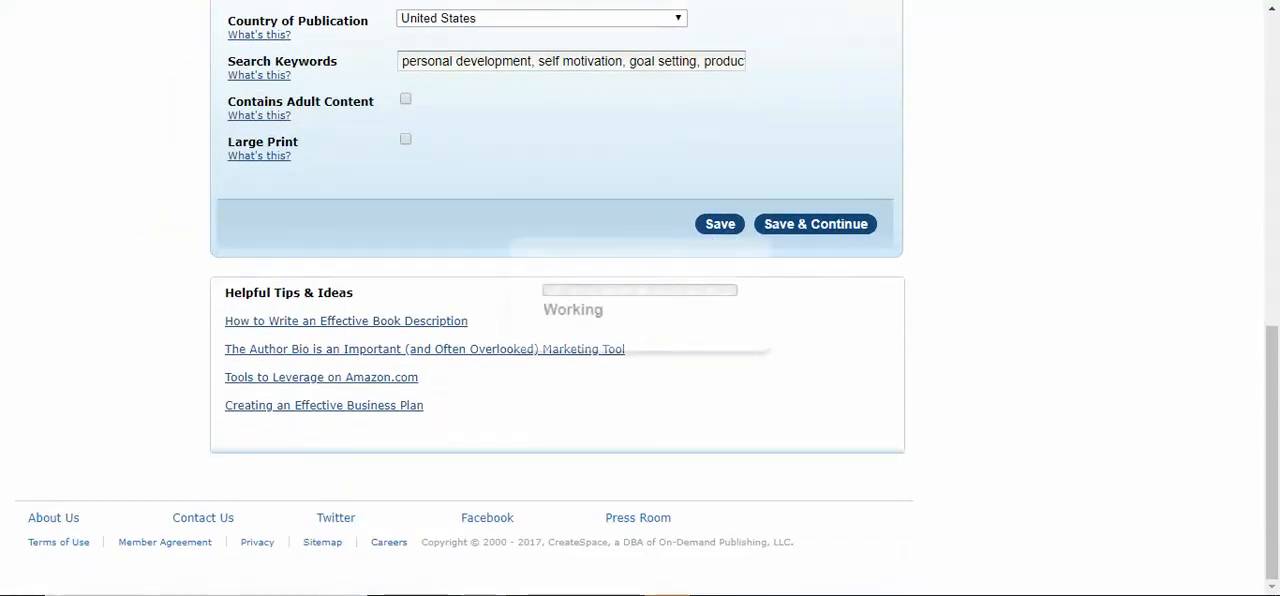